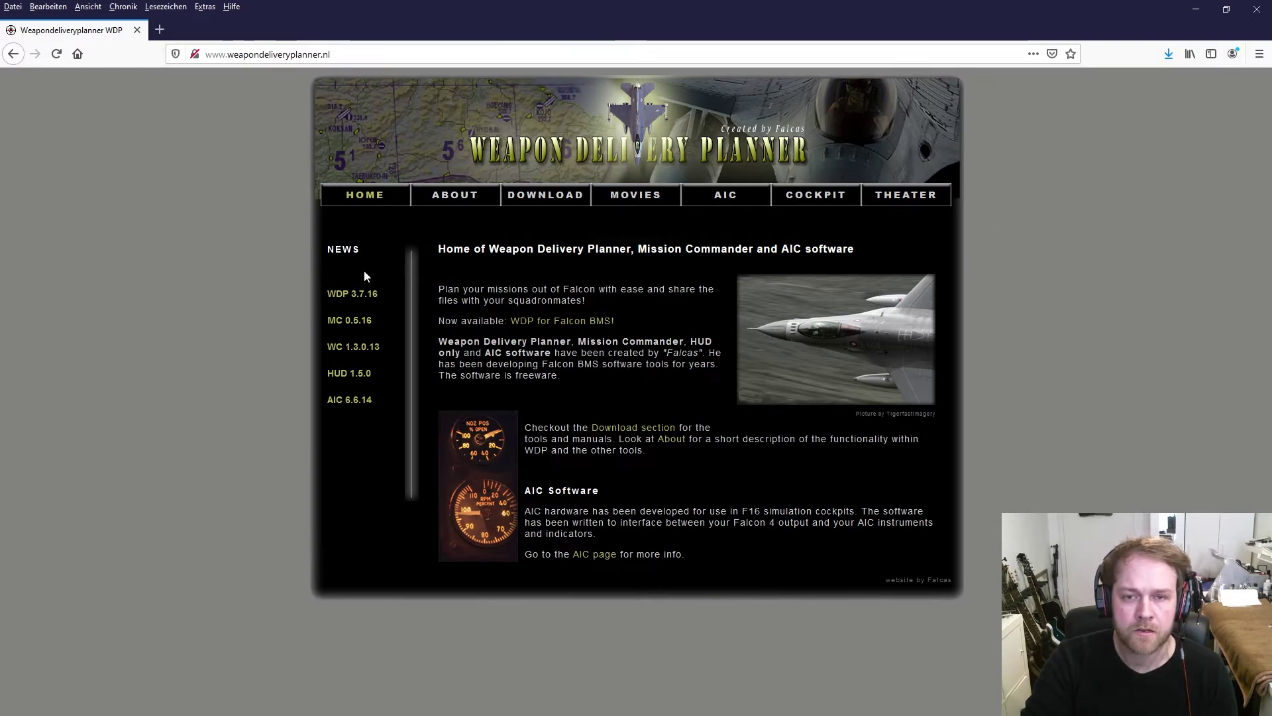
- Open the download section of the Weapon Delivery Planner website
left_click(556, 196)
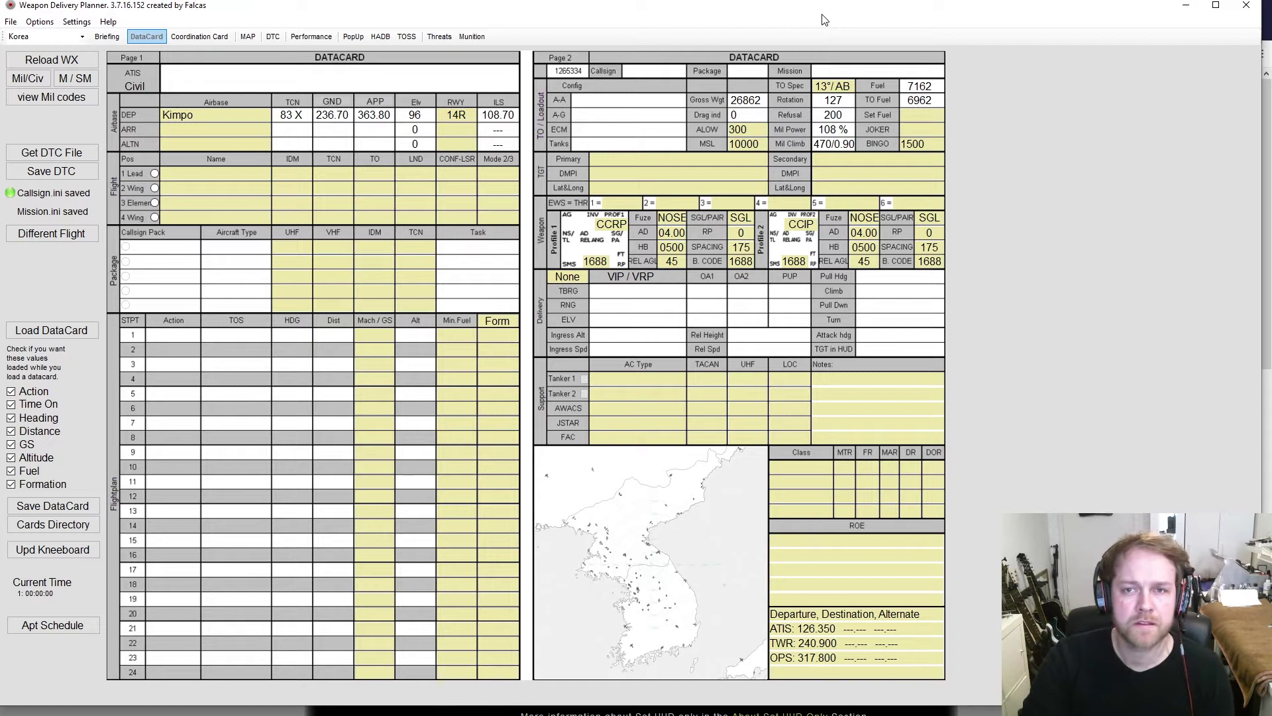
- Switch to Weapon Delivery Planner, maximize it, and open the mission file Test_Youtube.tac from the Campaign folder
left_click(1216, 6)
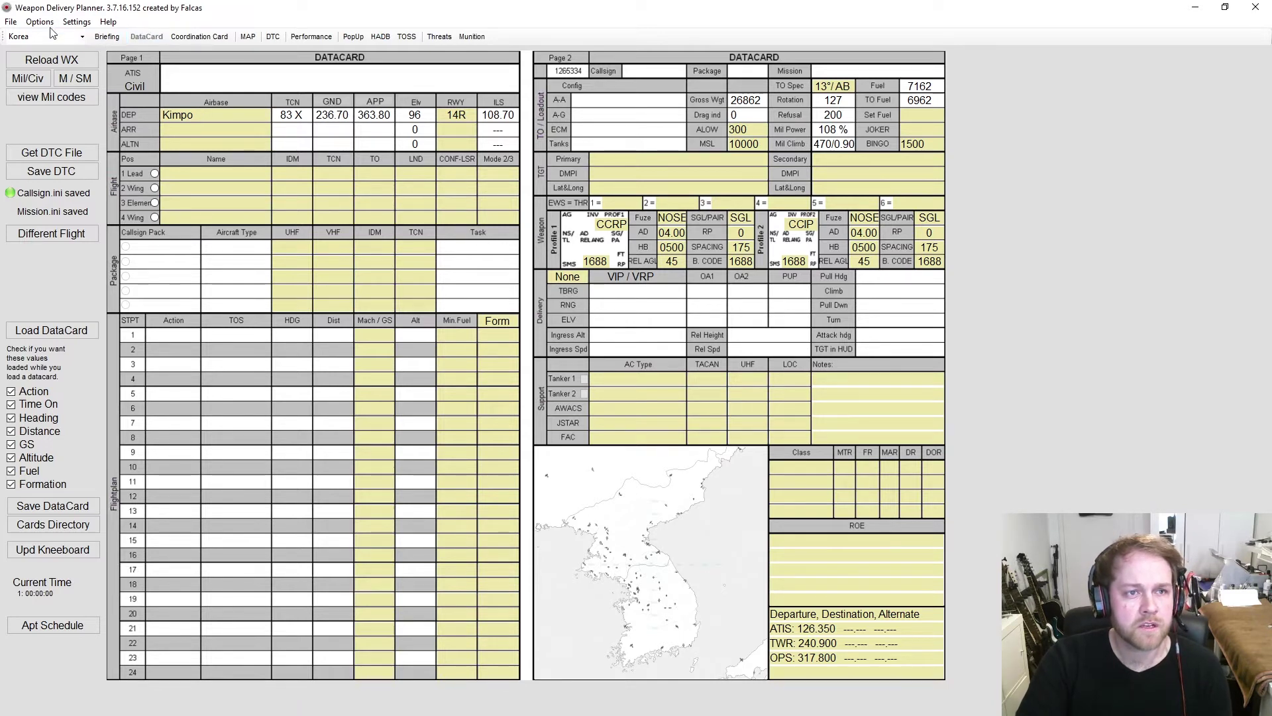
left_click(10, 23)
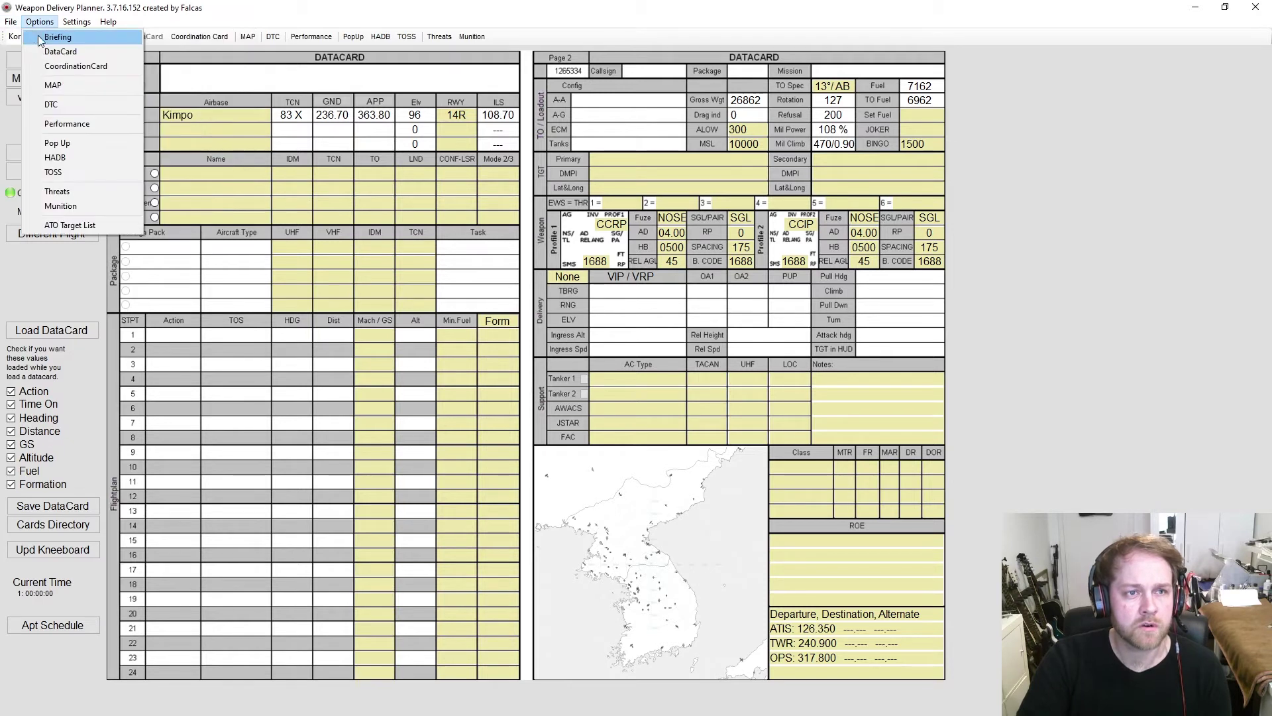
left_click(40, 37)
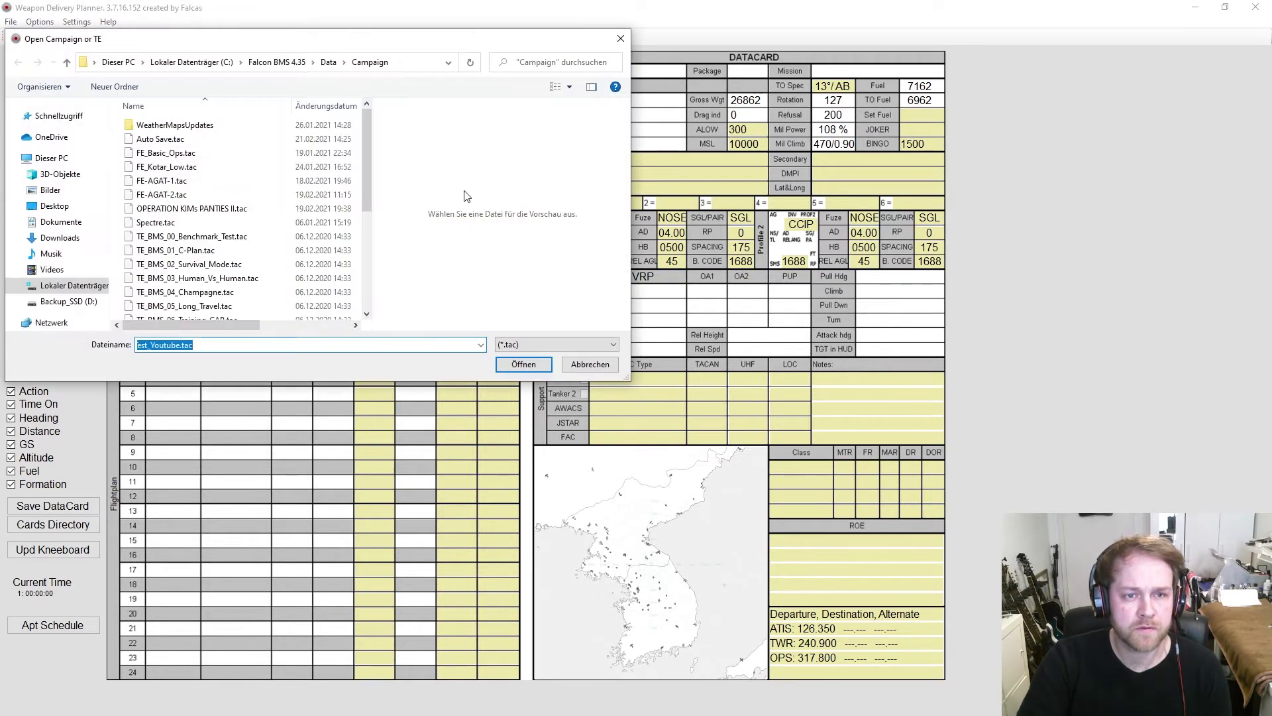
left_click_drag(369, 163, 380, 309)
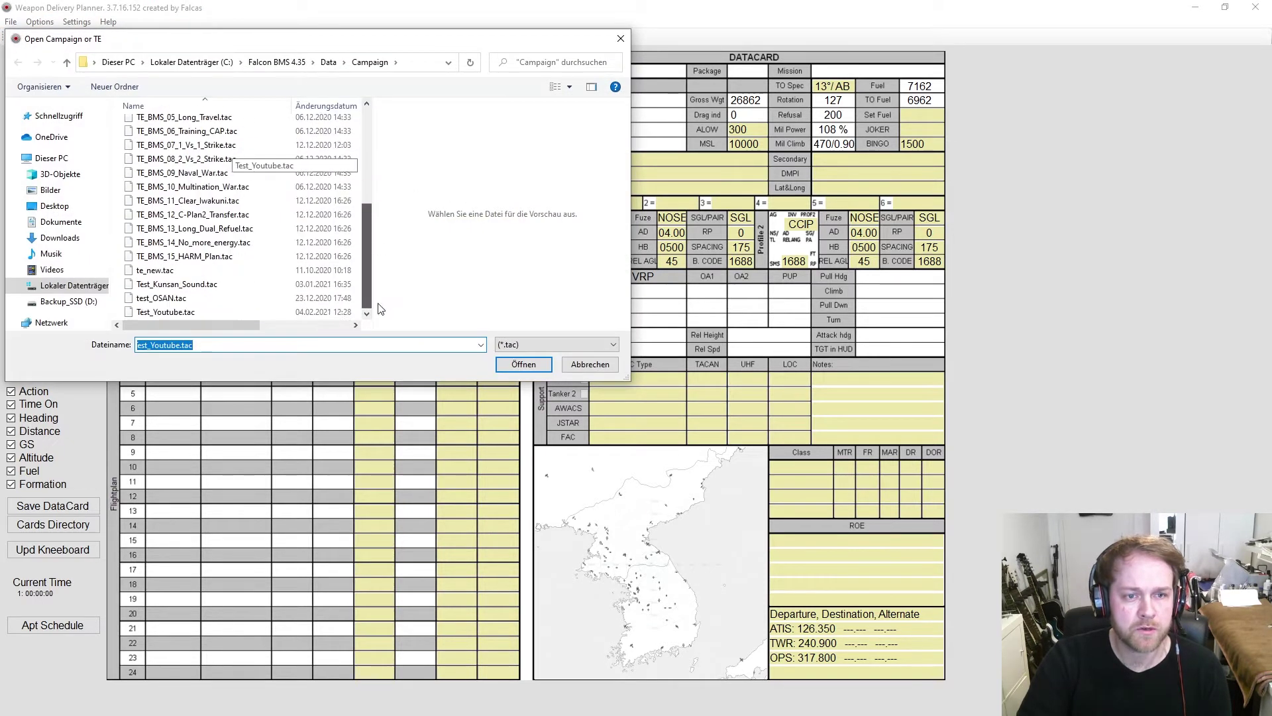
double_click(194, 311)
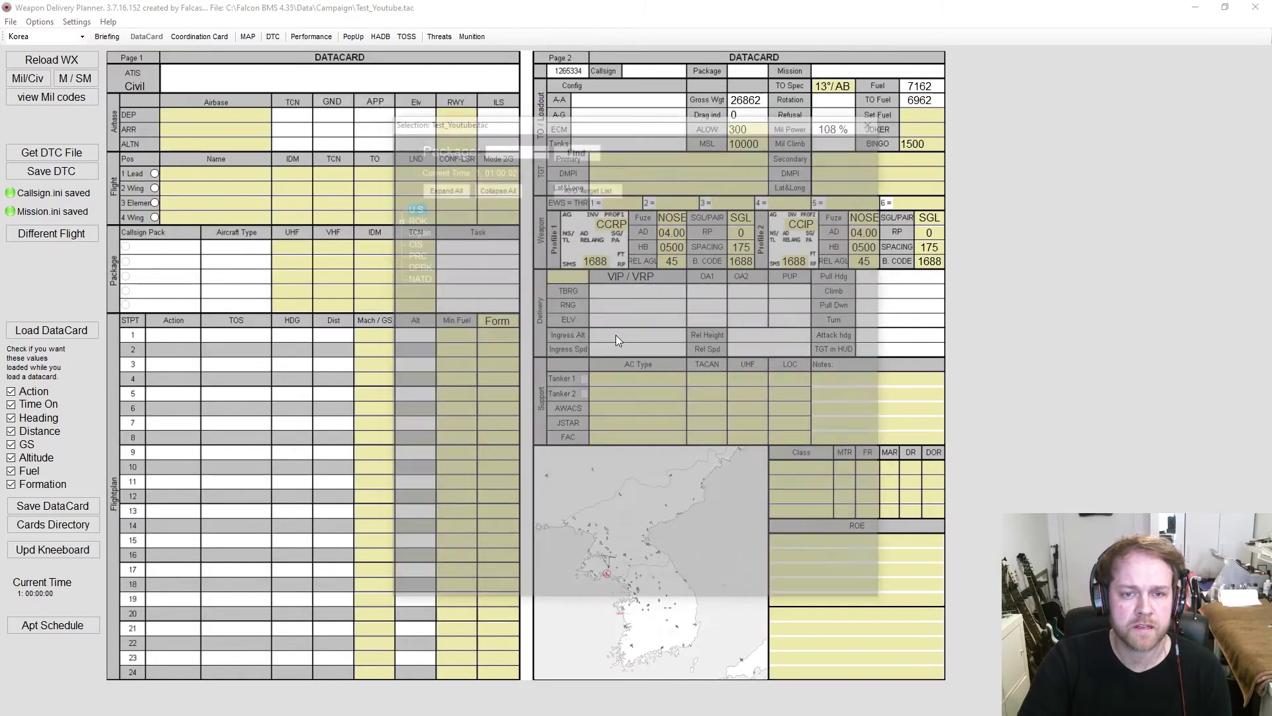
- Load the Jaguar 4 flight from ROK package 1974, using the steerpoint data from the mission file instead of the DTC
left_click(394, 218)
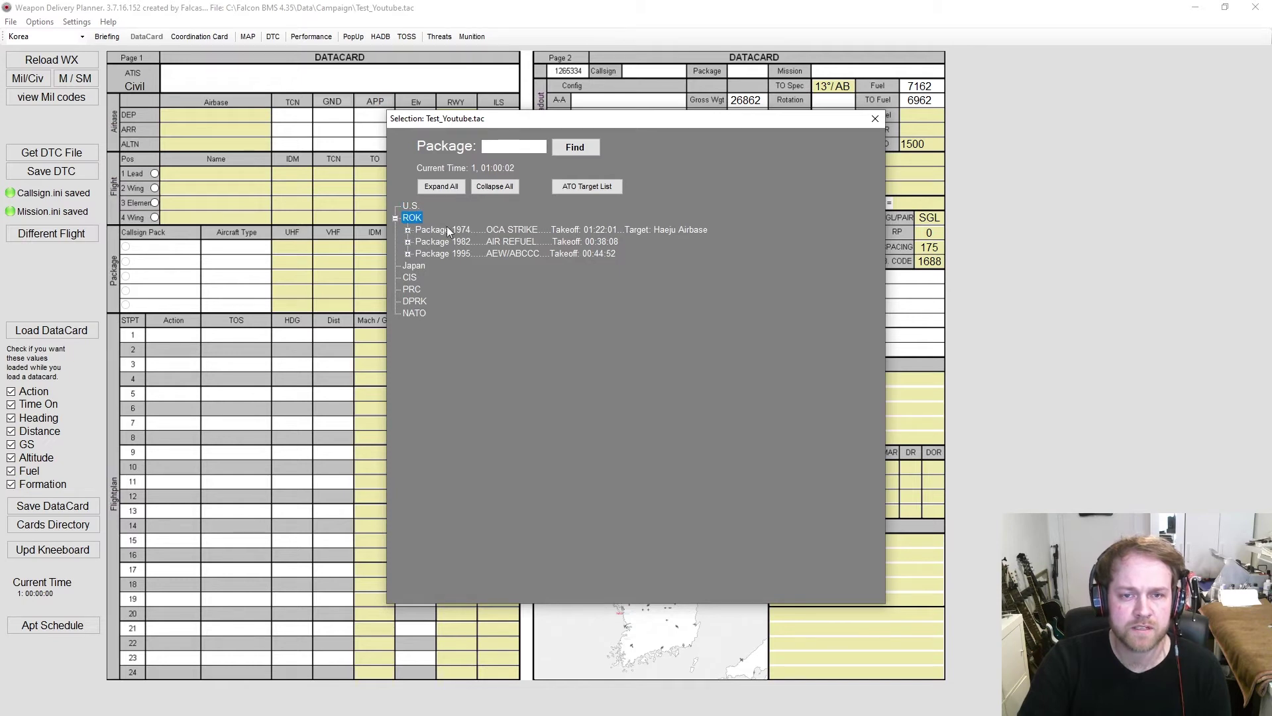
left_click(407, 229)
double_click(468, 242)
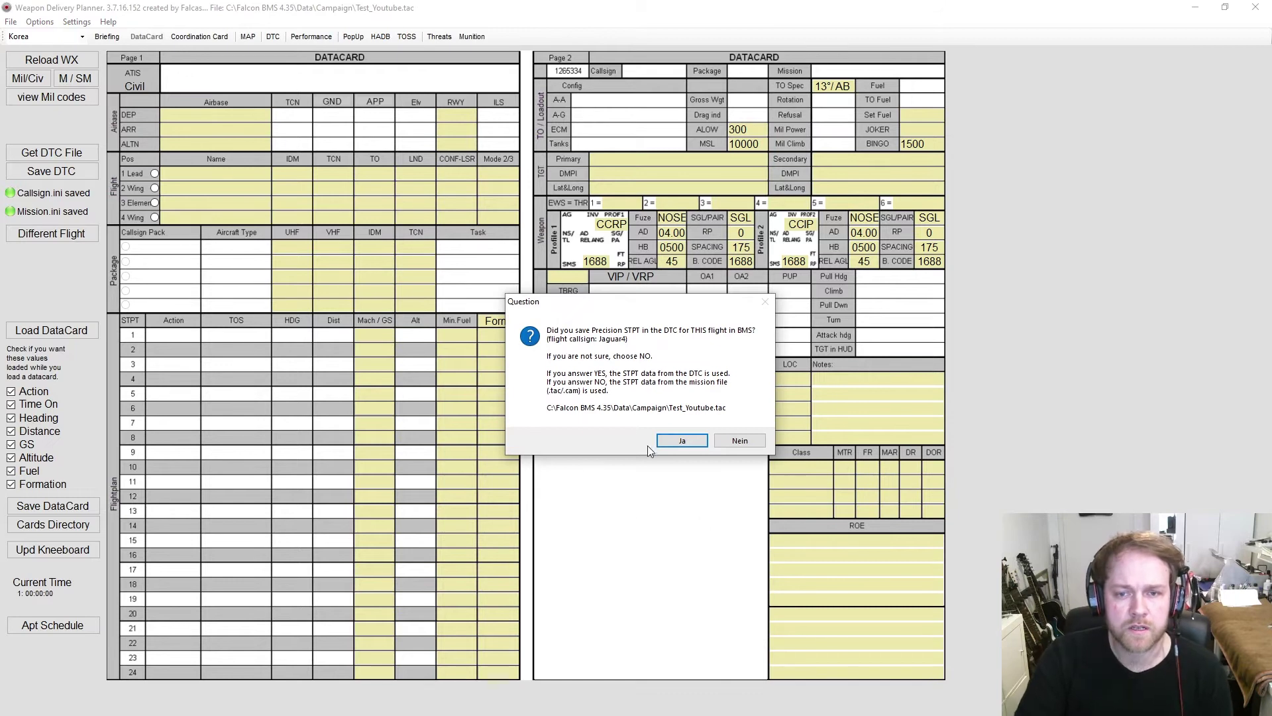
left_click(742, 438)
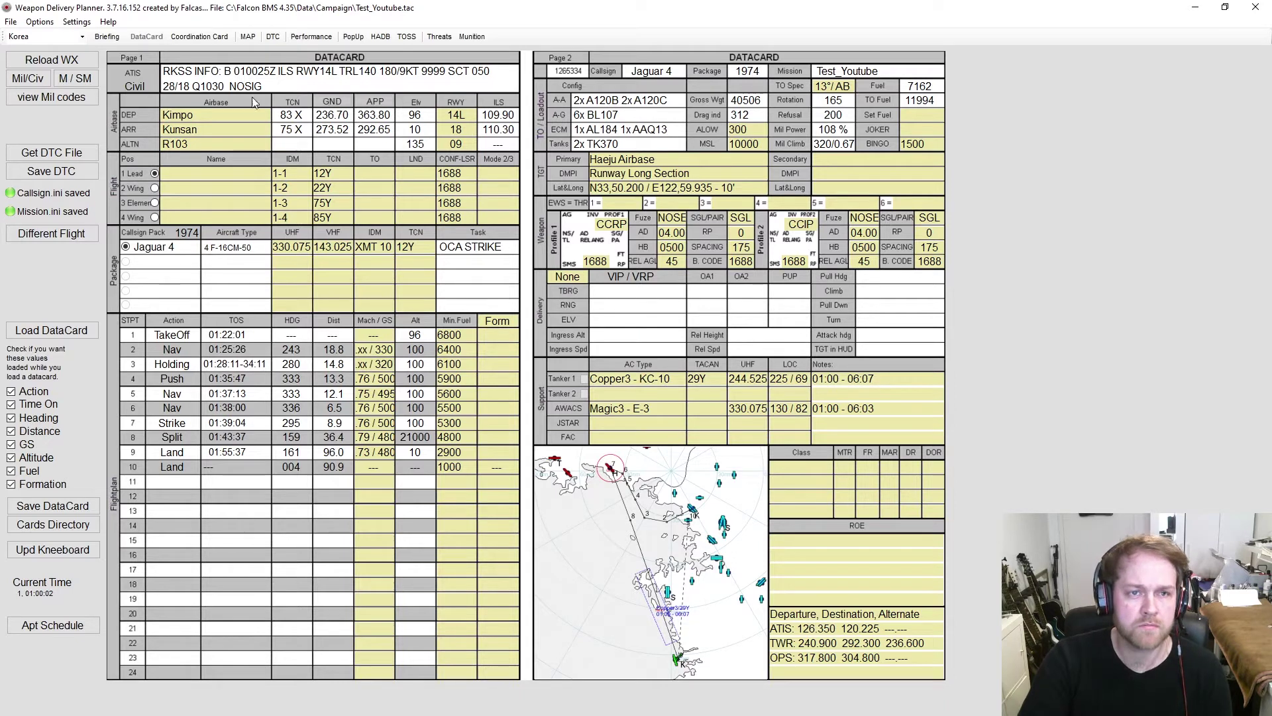
- Review the flight's briefing, coordination card, route map and DTC main page
left_click(116, 40)
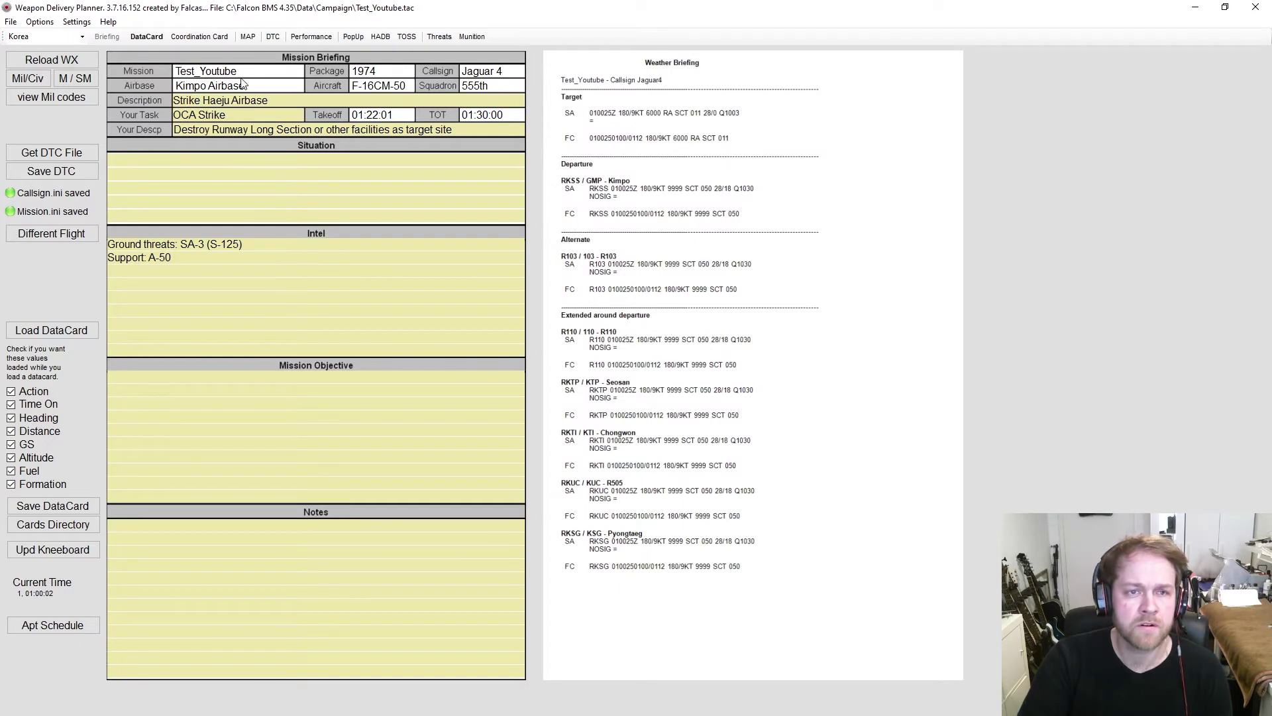
left_click(218, 38)
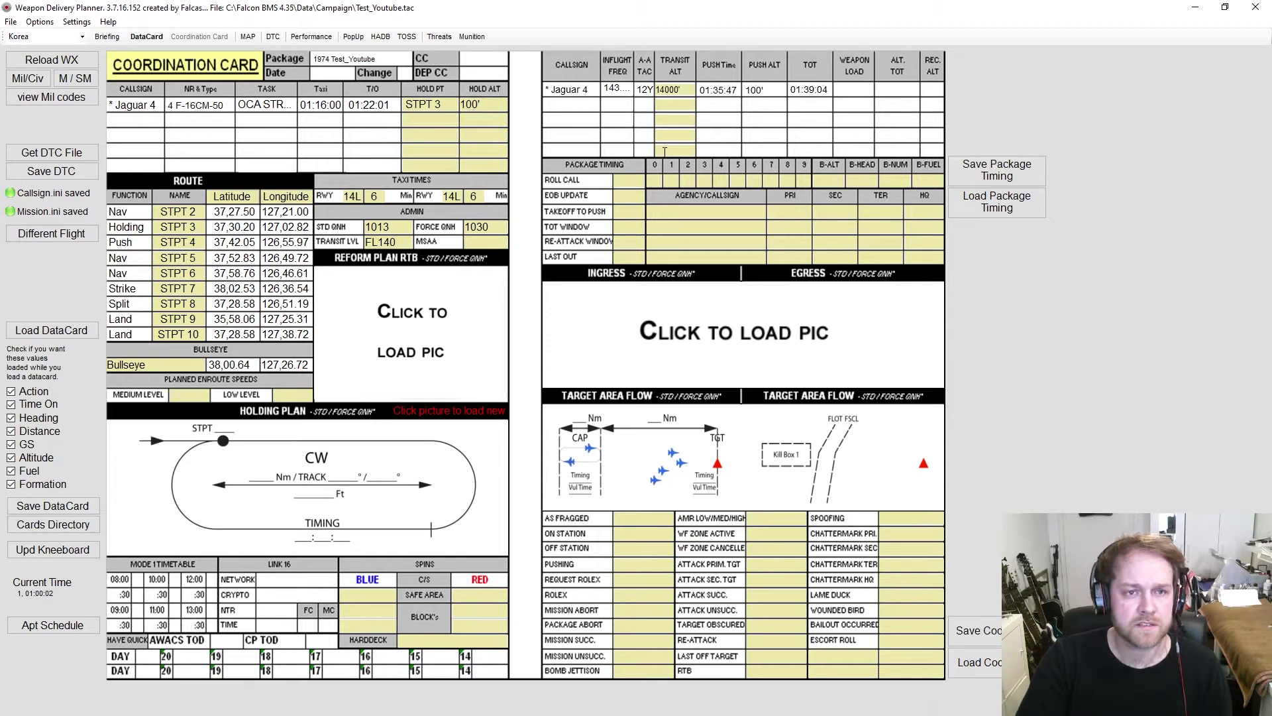
left_click(247, 37)
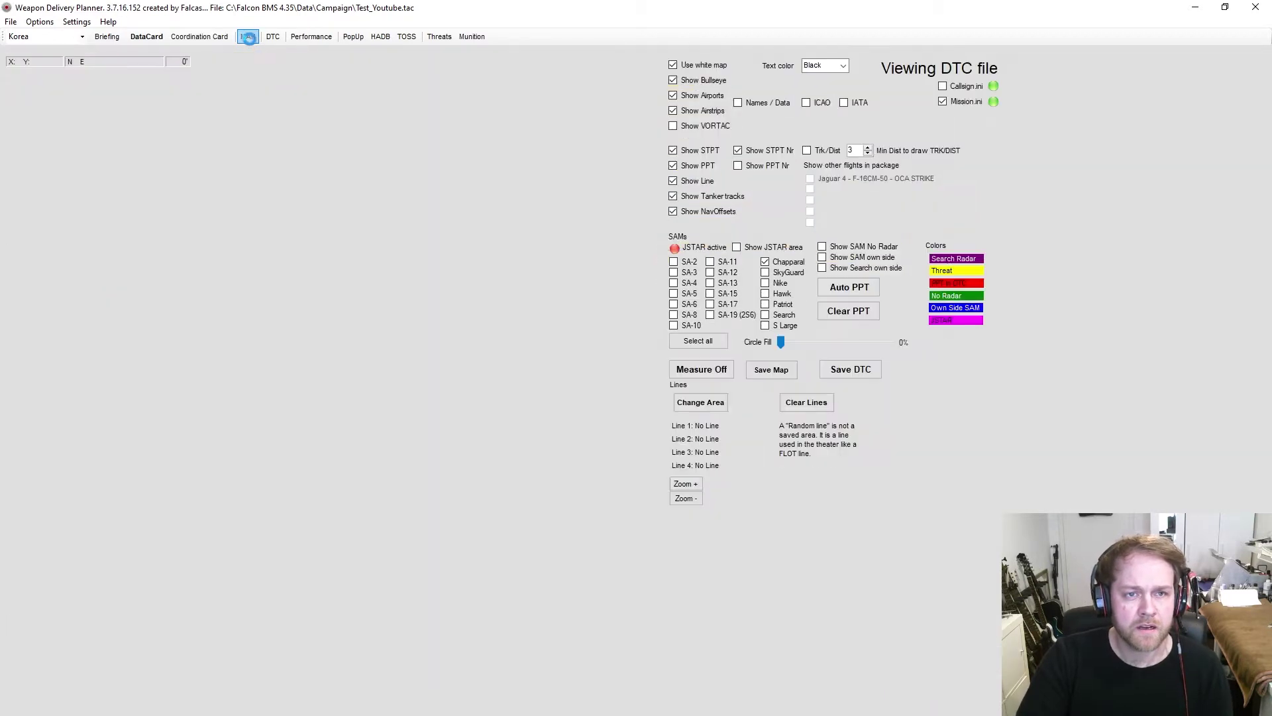
scroll(442, 418, "down", 4)
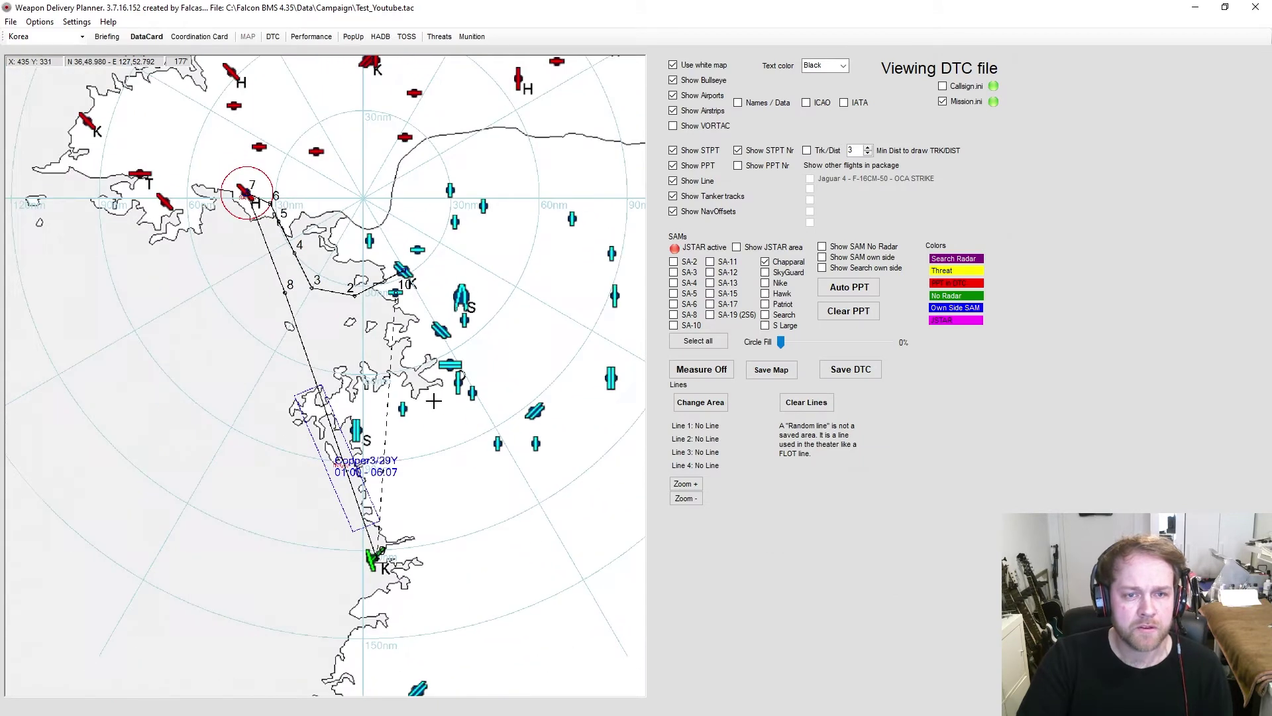
left_click_drag(387, 362, 369, 390)
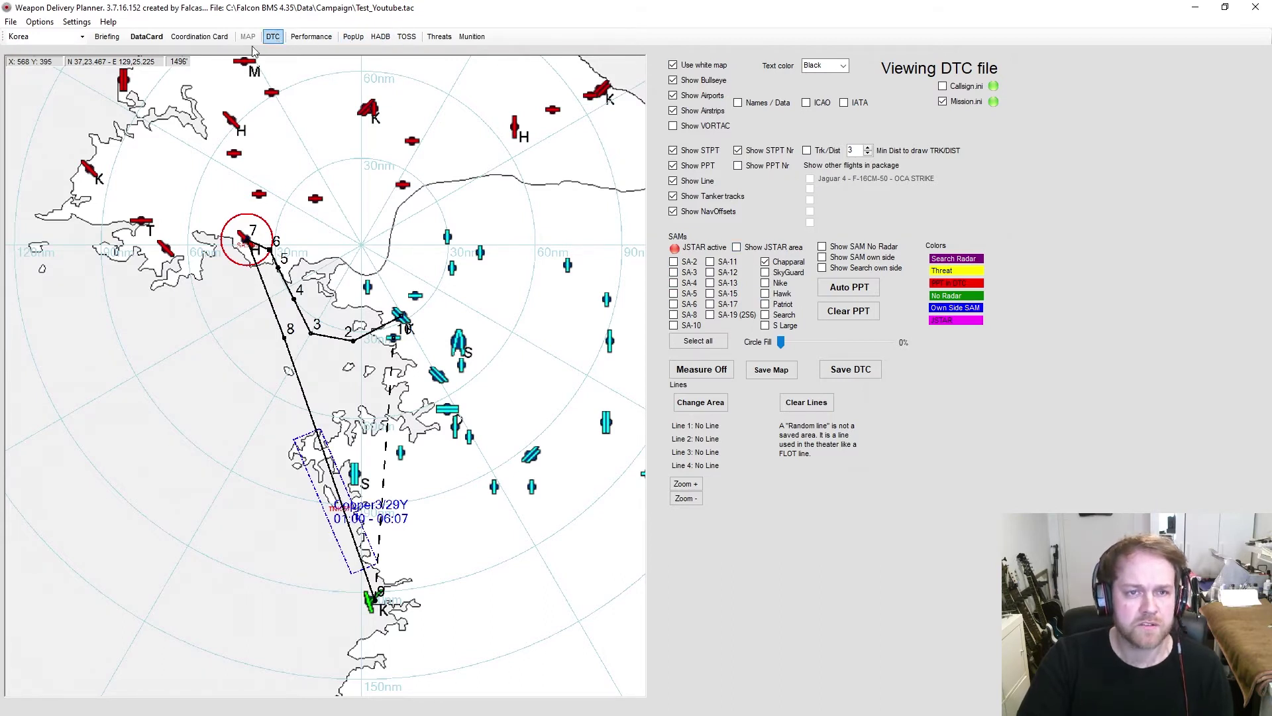
left_click(273, 42)
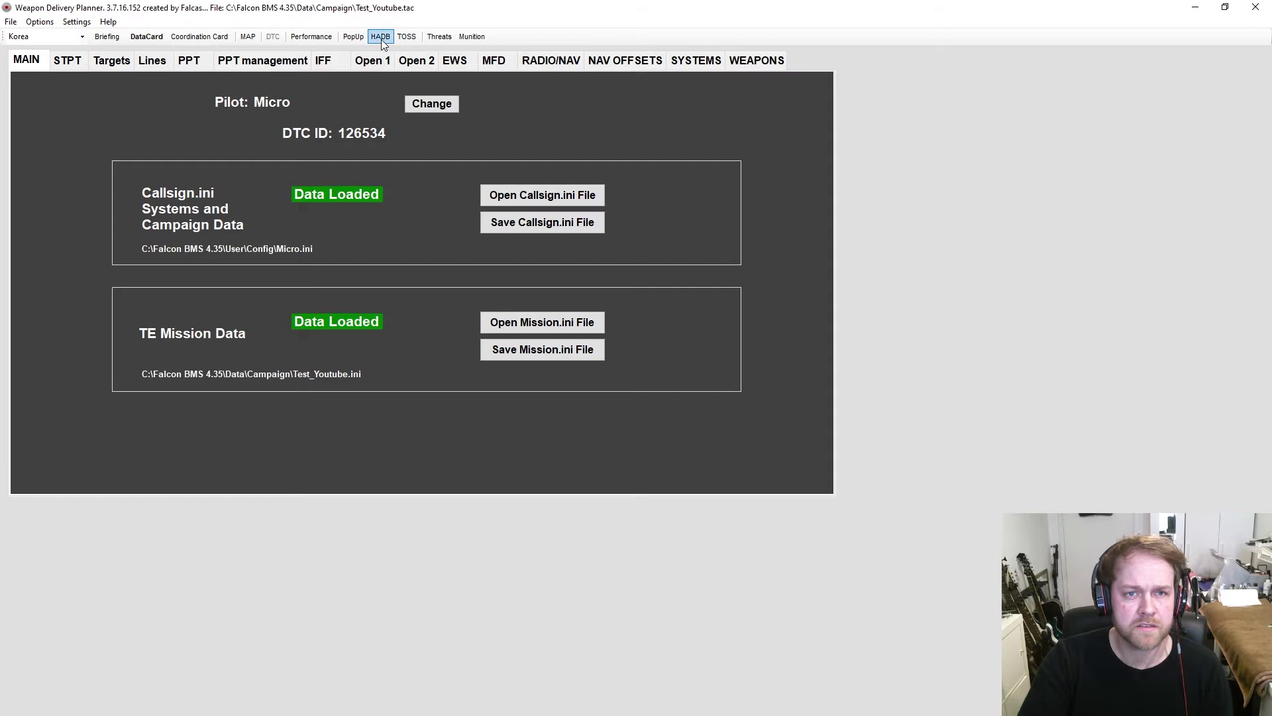
- Review the Pop Up selections and profile, plus the HADB, TOSS, Threats and Munition pages
left_click(353, 37)
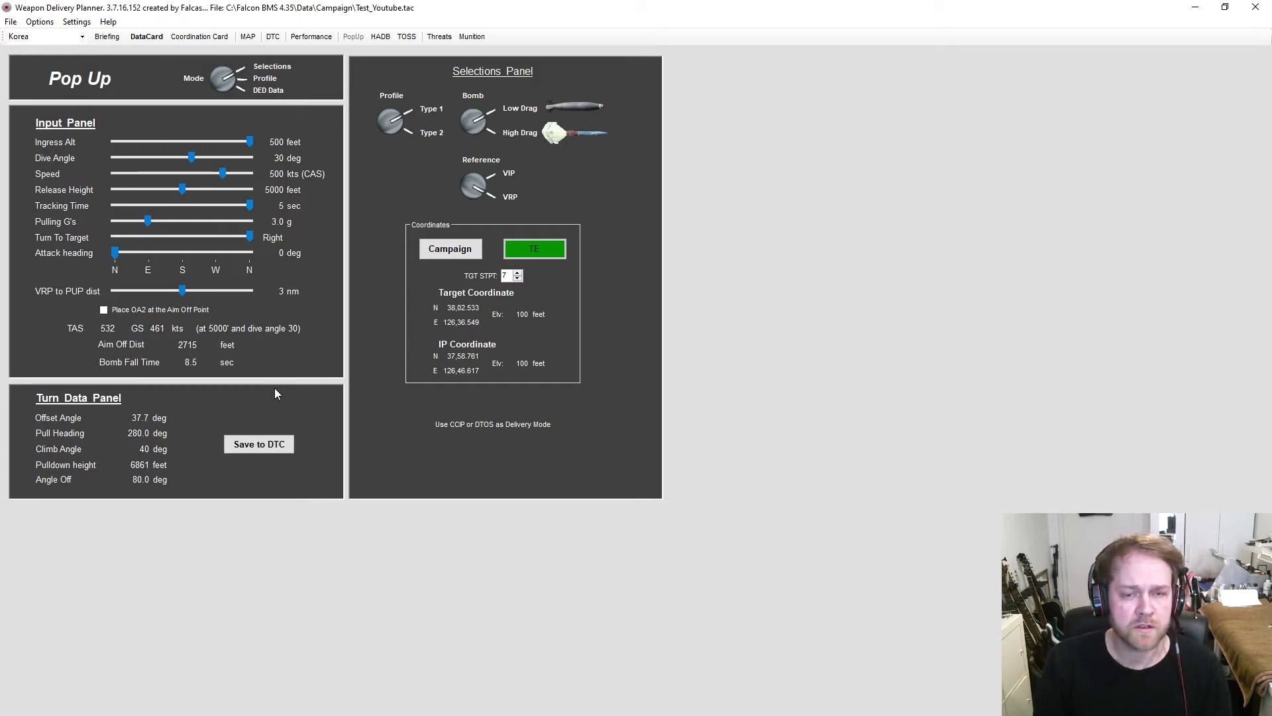
left_click(229, 87)
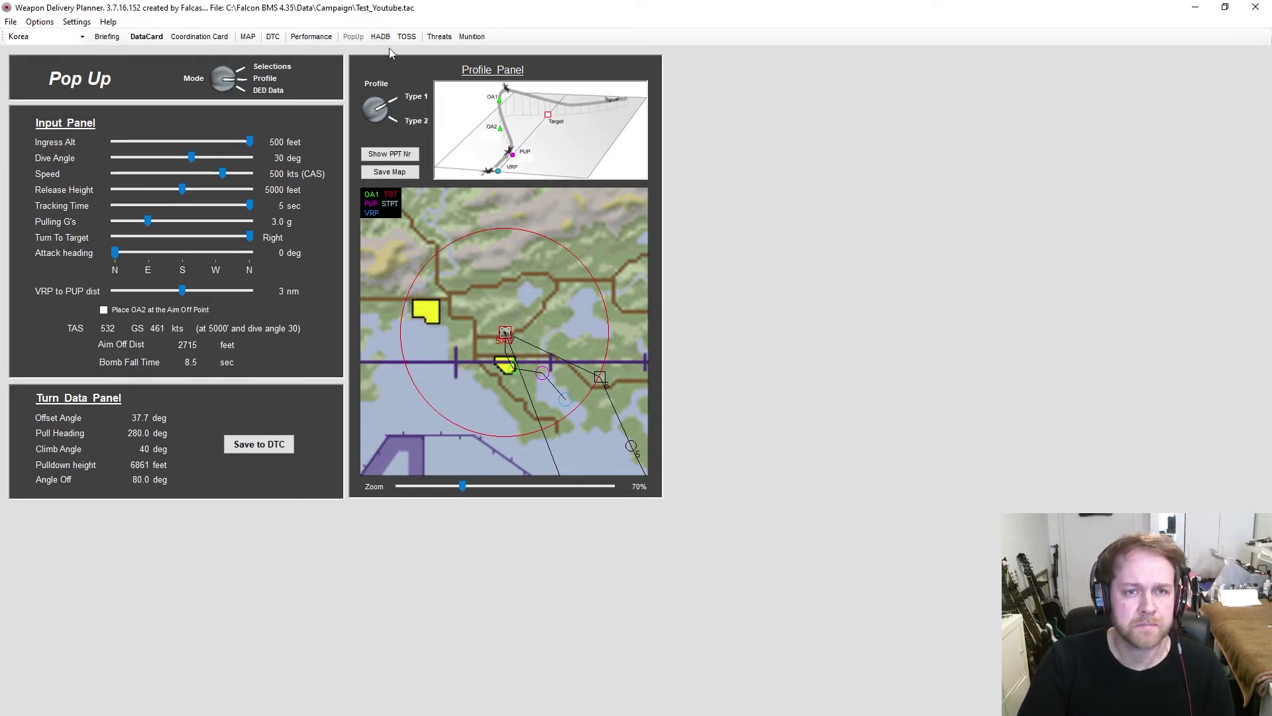
left_click(381, 38)
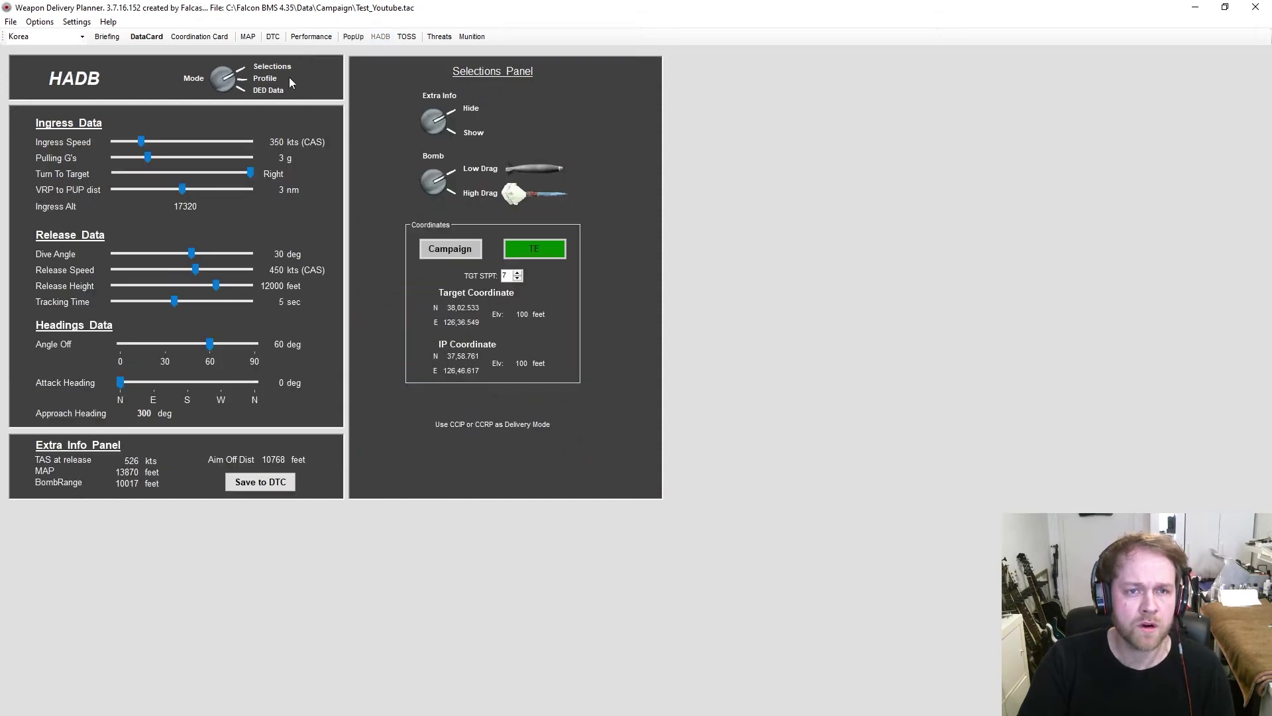
left_click(411, 38)
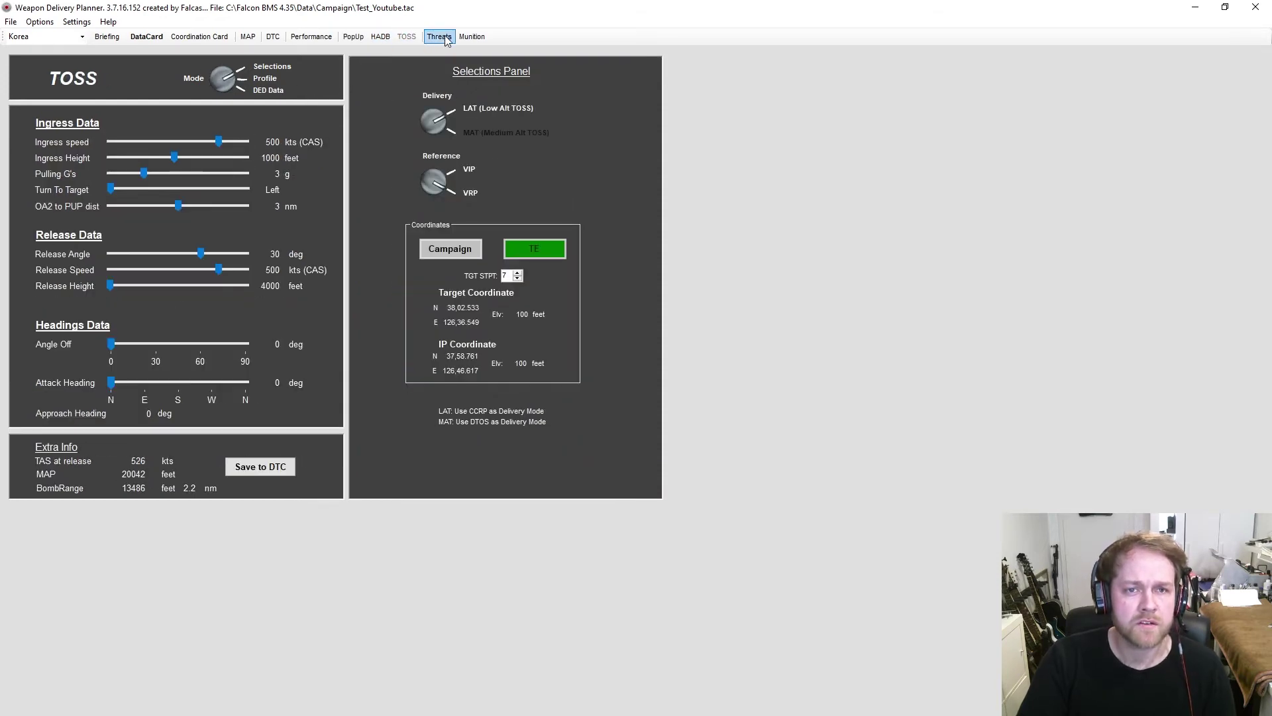
left_click(445, 37)
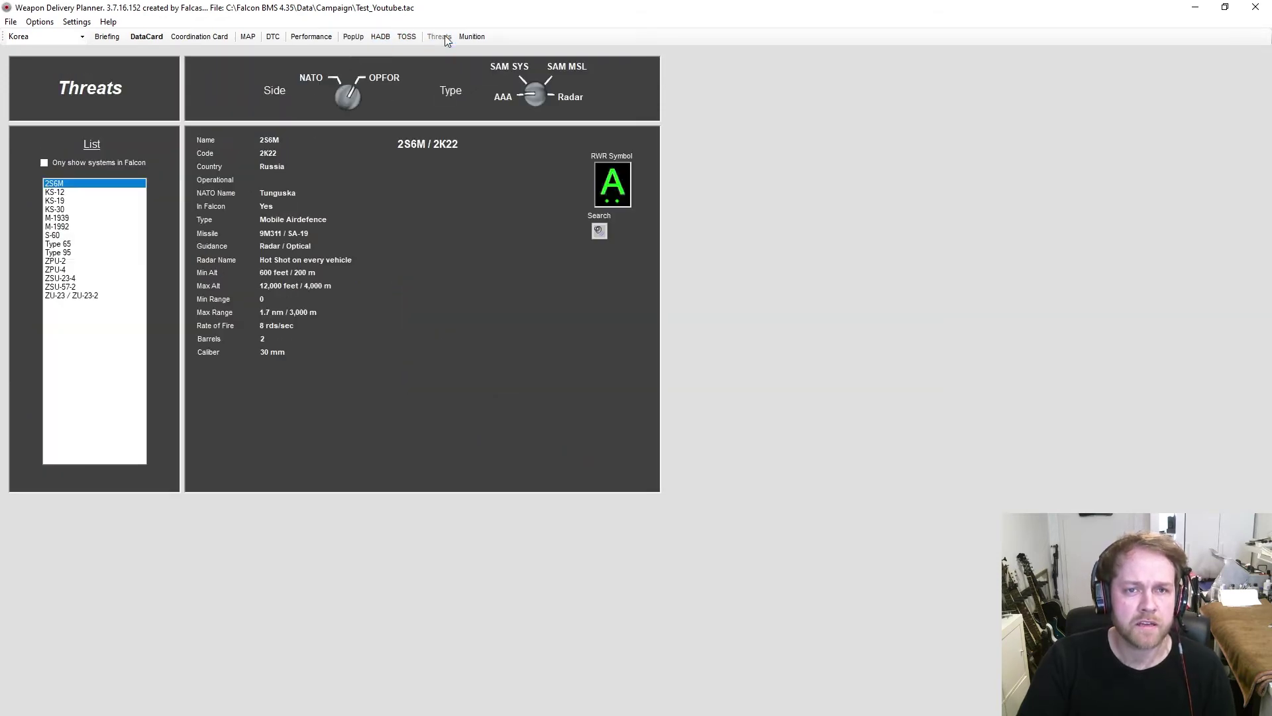
left_click(482, 35)
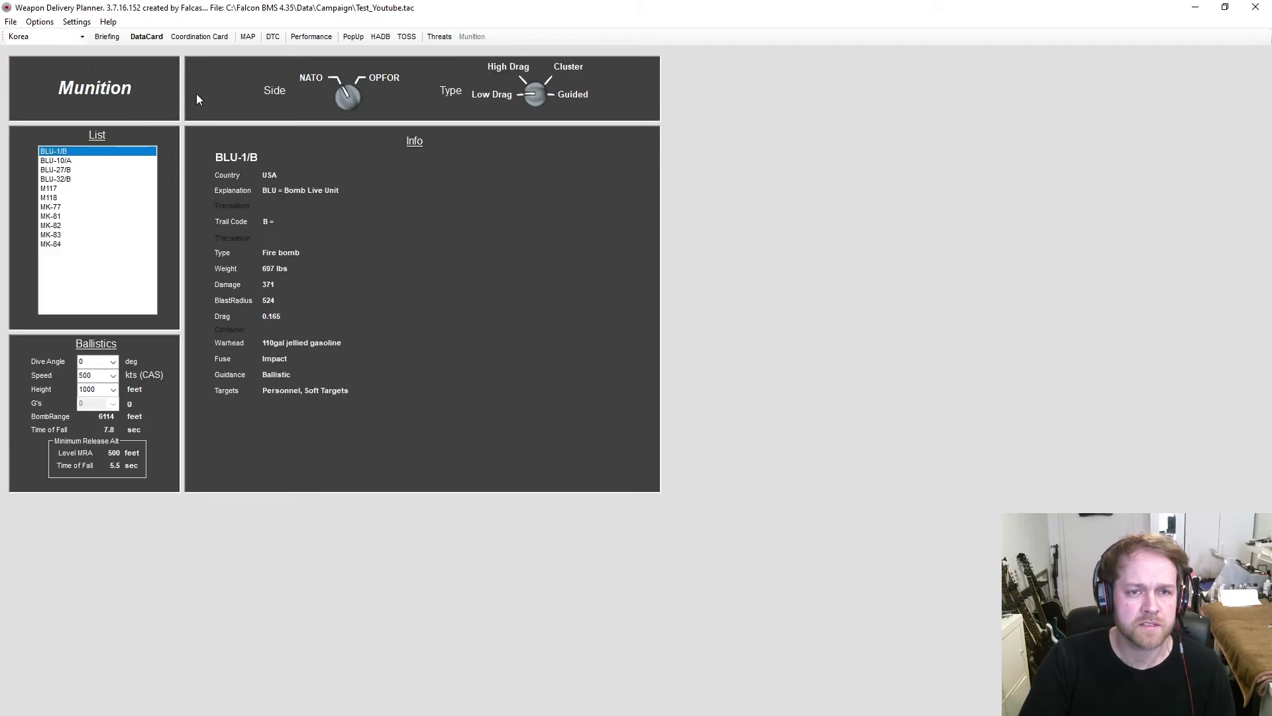
- Revisit the flight's DataCard and Coordination Card, ending on the DataCard
left_click(137, 38)
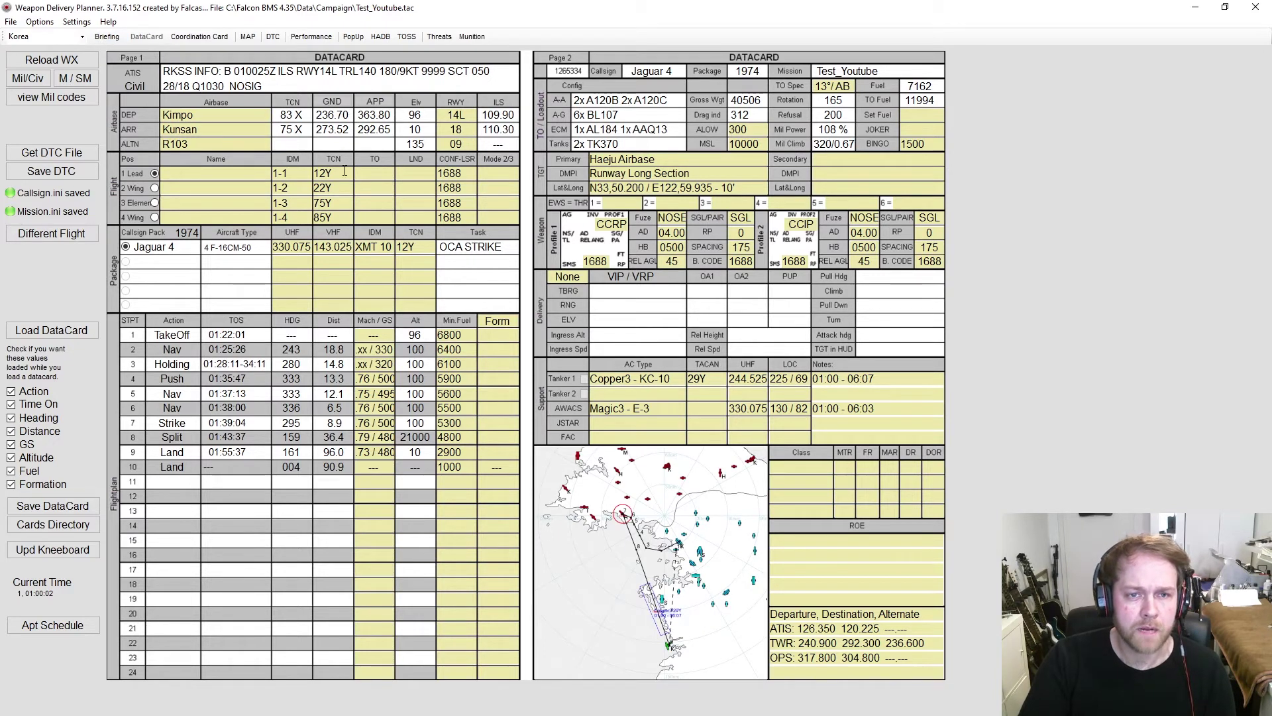
left_click(198, 36)
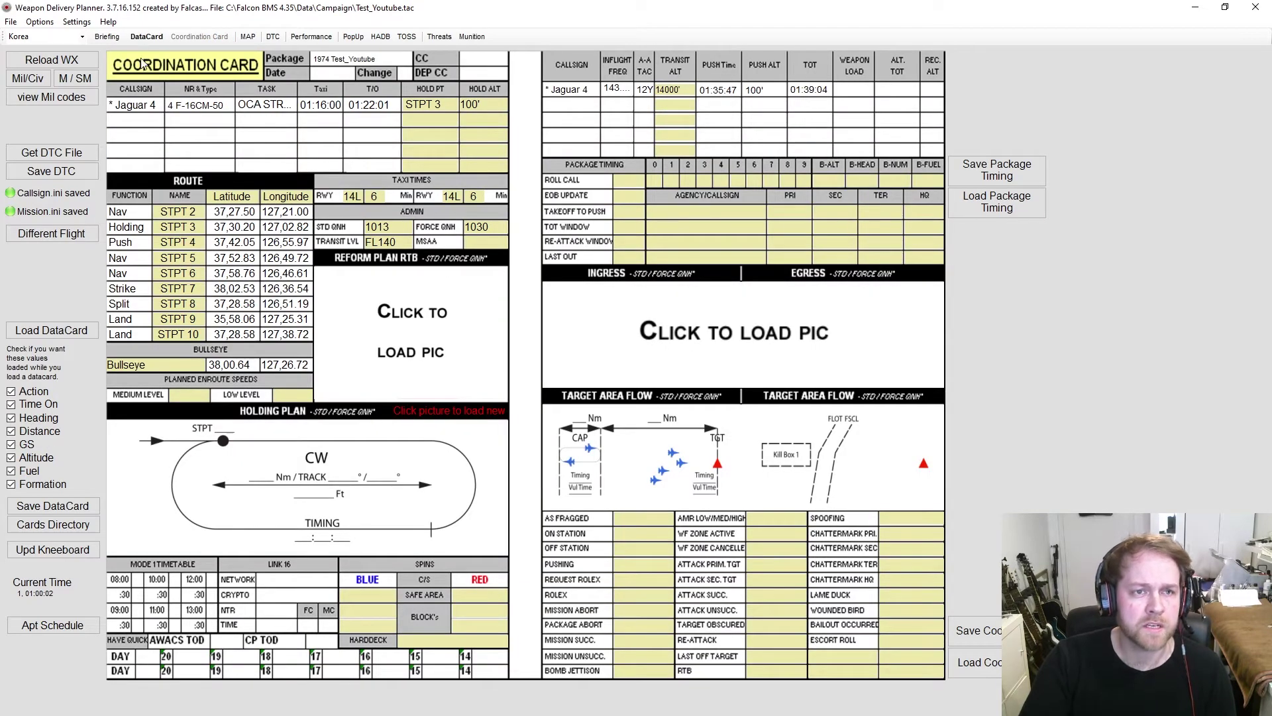
left_click(141, 37)
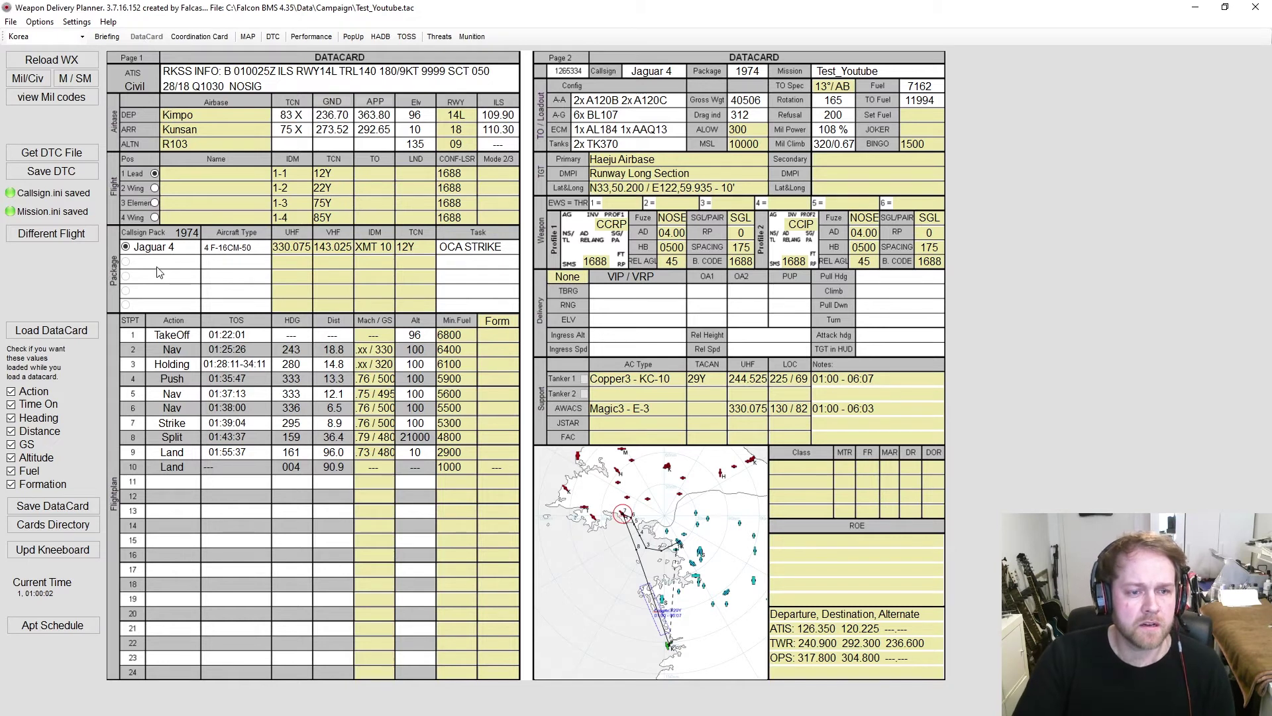
- Inspect the program's path, screen size and saved picture settings, and close them without applying changes
left_click(77, 22)
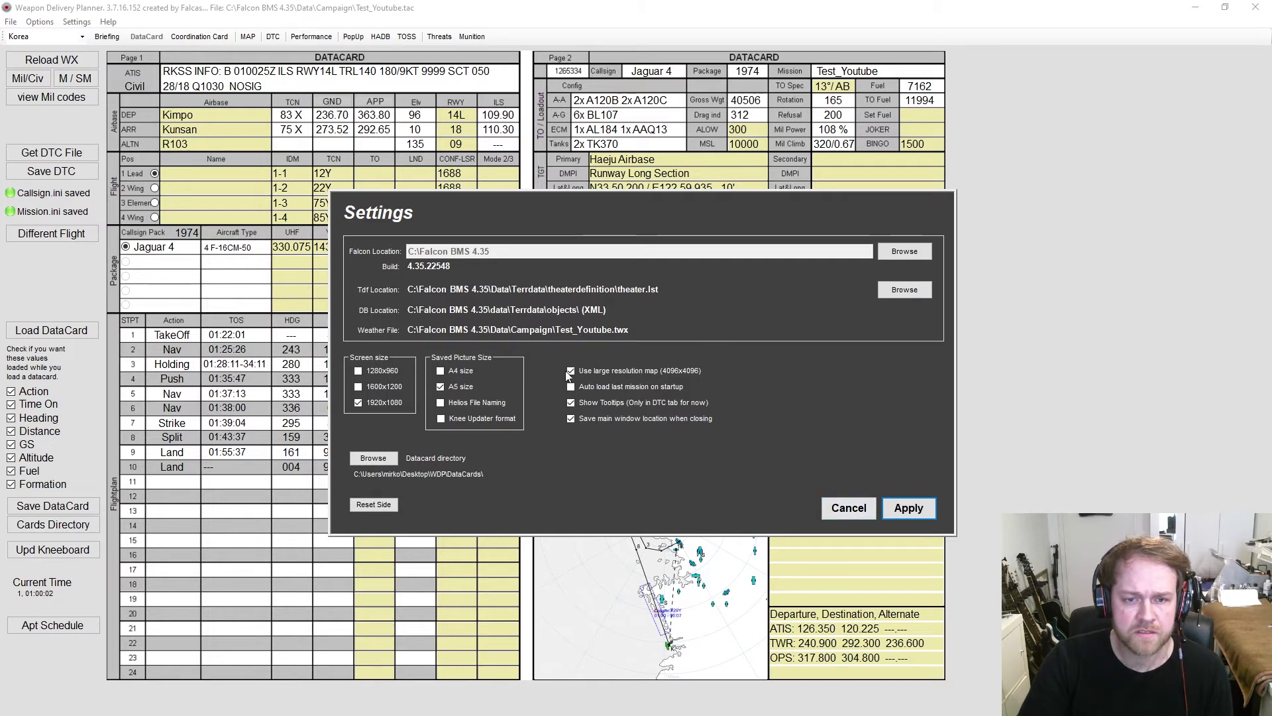
left_click(852, 512)
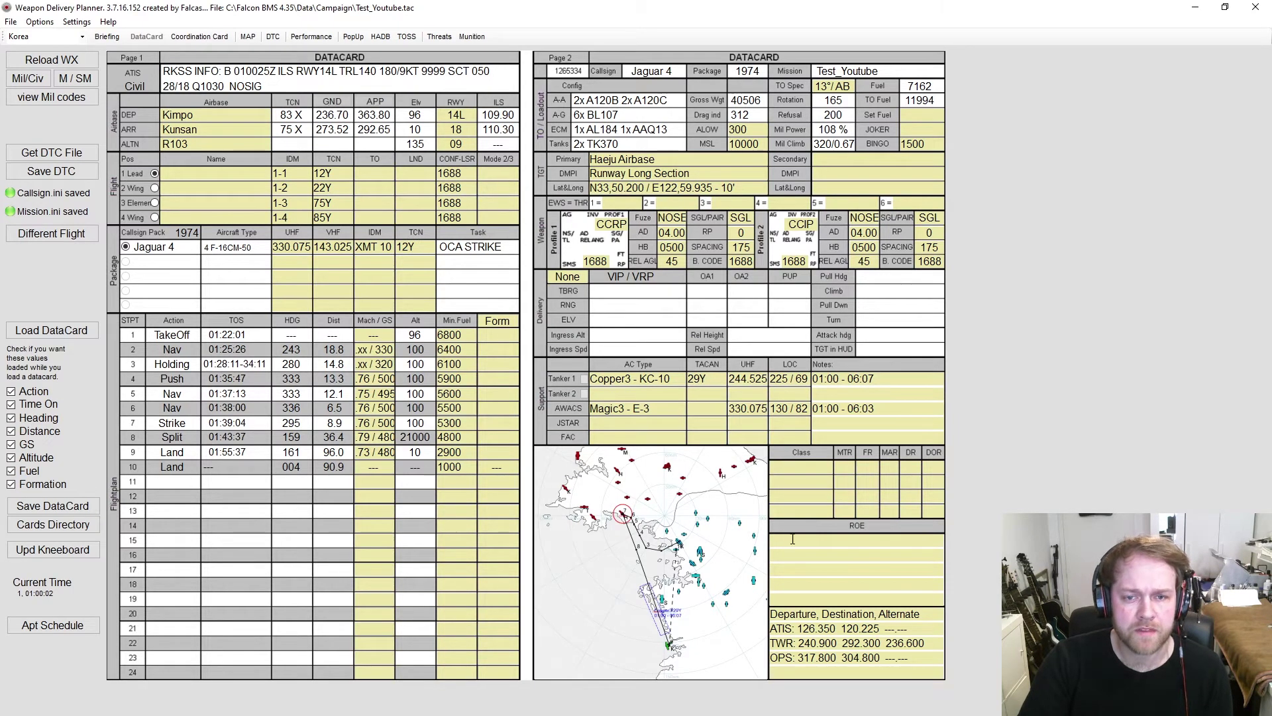
- Save the DataCard for mission Test_Youtube, package 1974, as Jaguar 4.bdc, replacing the existing file
left_click(79, 514)
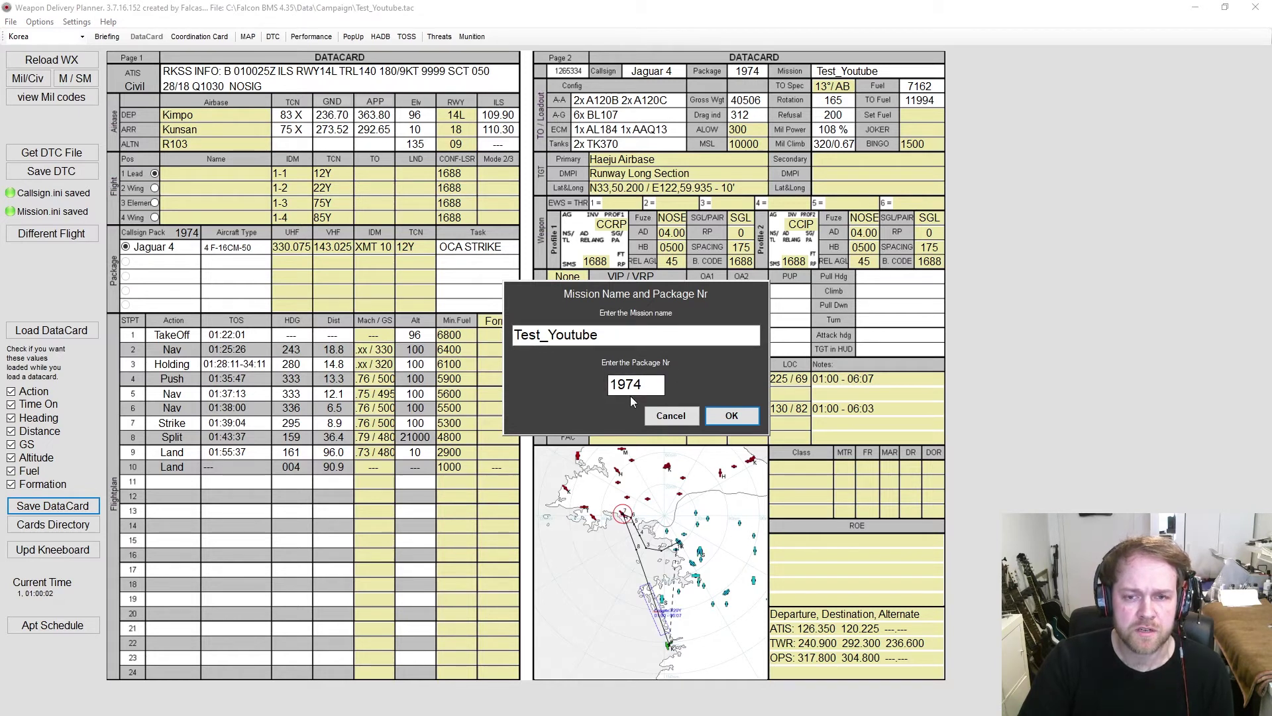
left_click(747, 419)
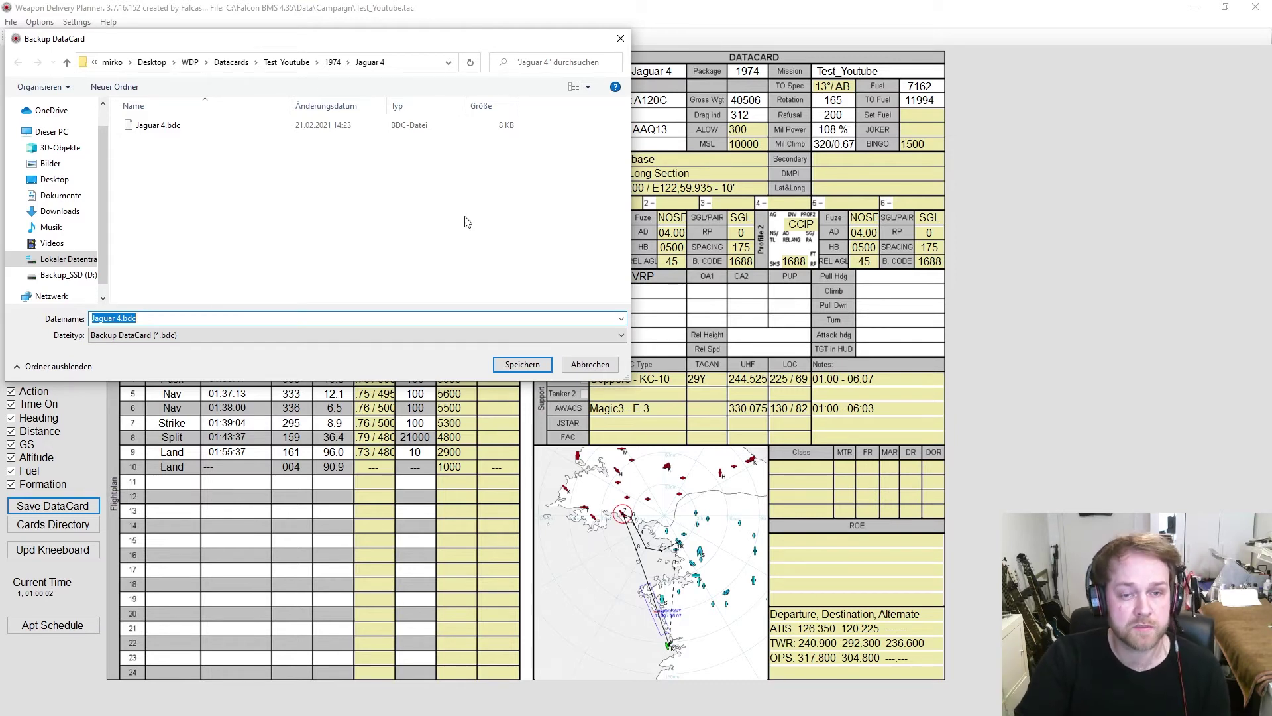
left_click(530, 366)
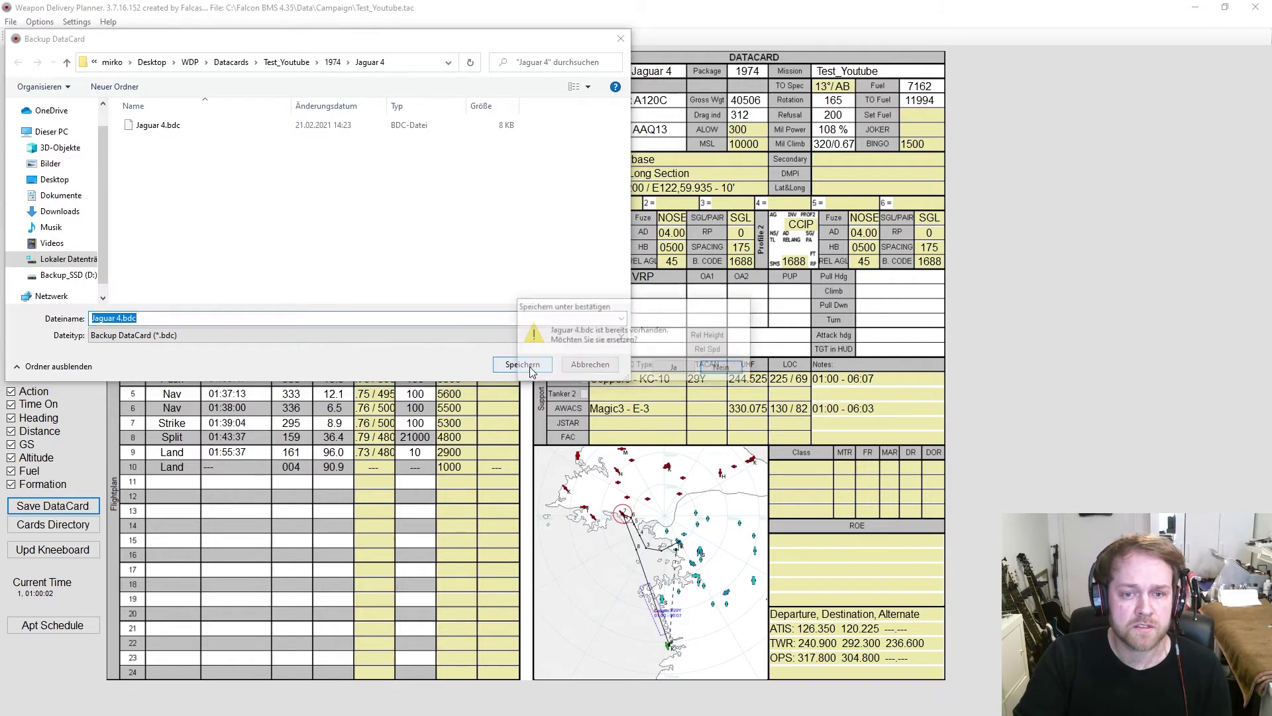
left_click(688, 371)
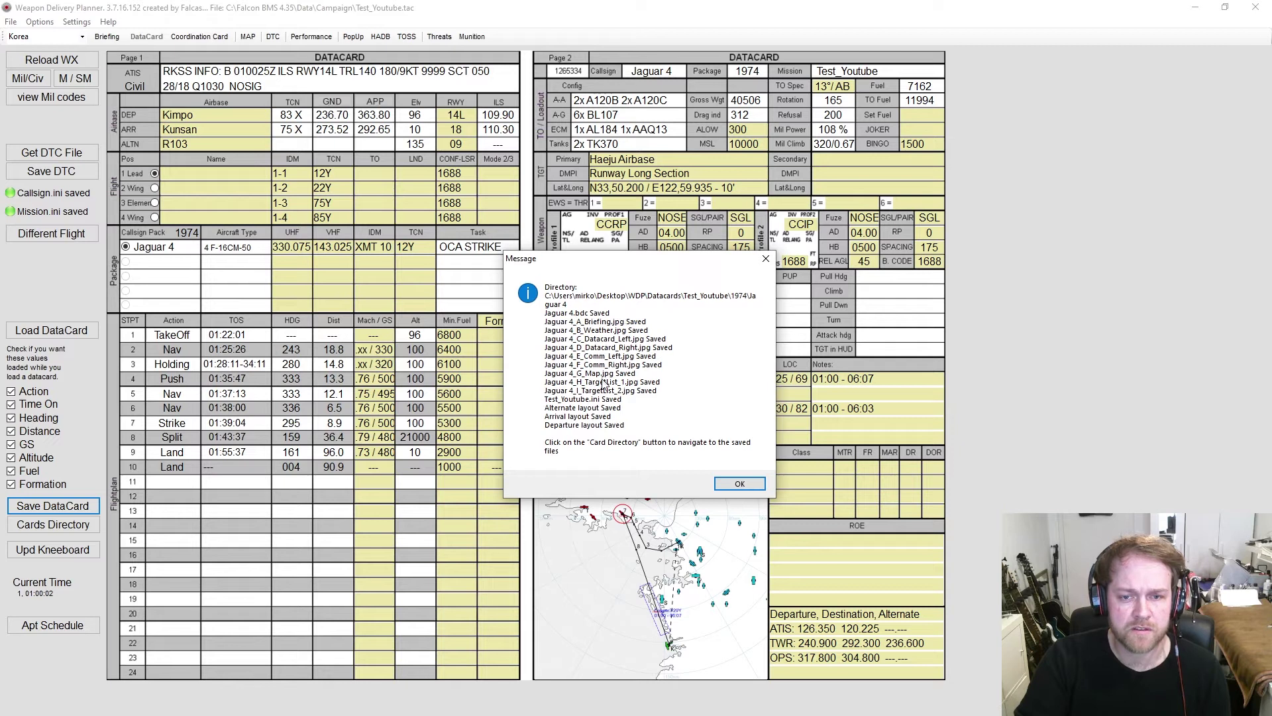
left_click(734, 486)
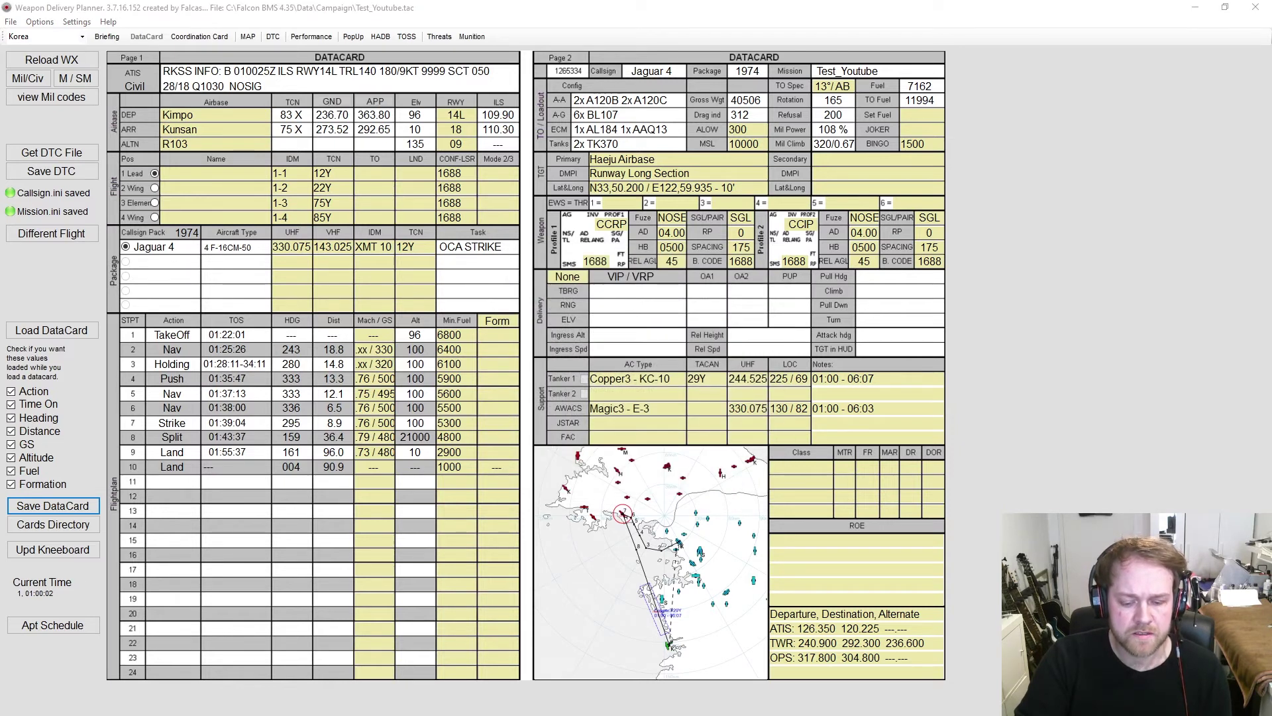
- Open the saved cards folder for flight Jaguar 4 under WDP, Datacards, Test_Youtube, 1974 on the desktop
key("super+e")
left_click(490, 327)
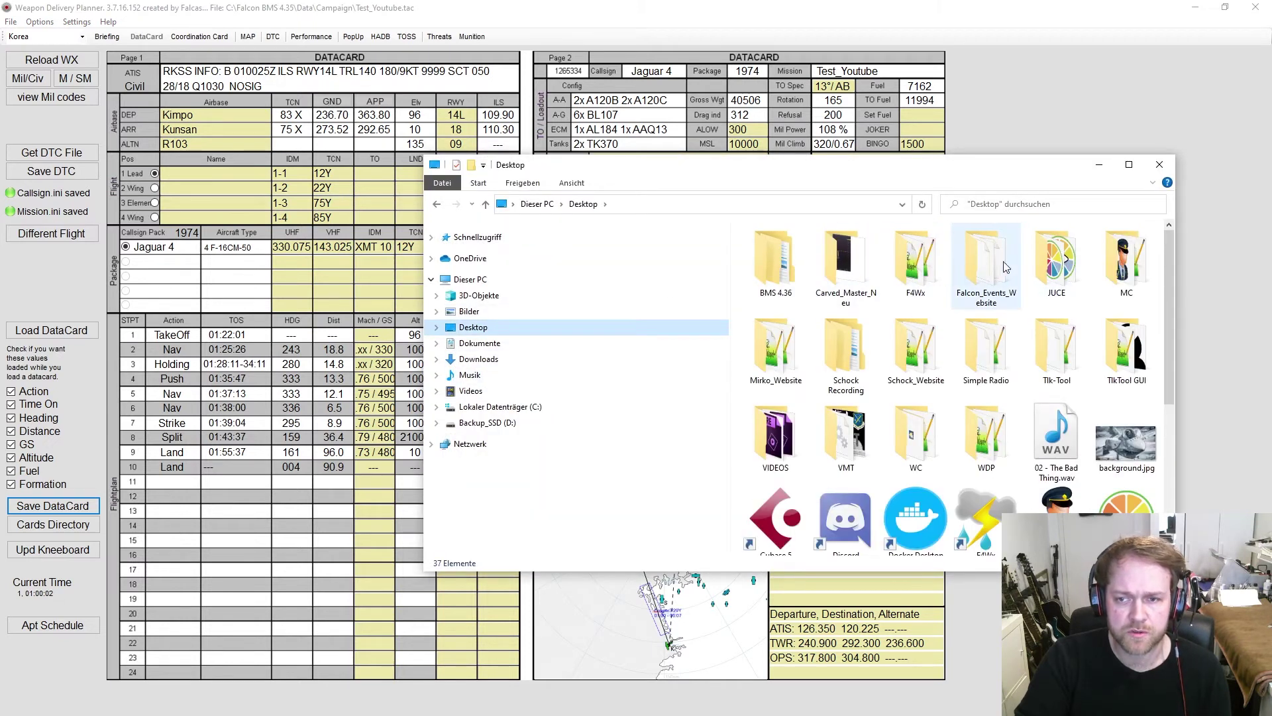
left_click(984, 438)
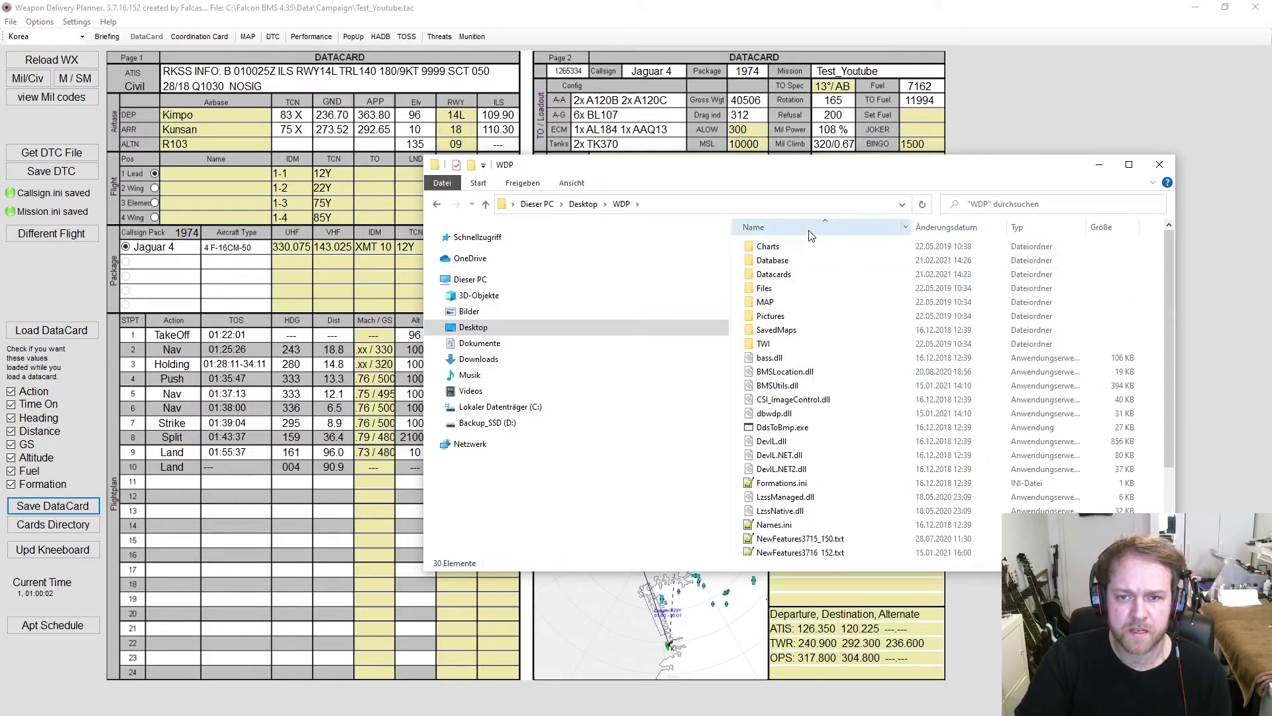
double_click(774, 274)
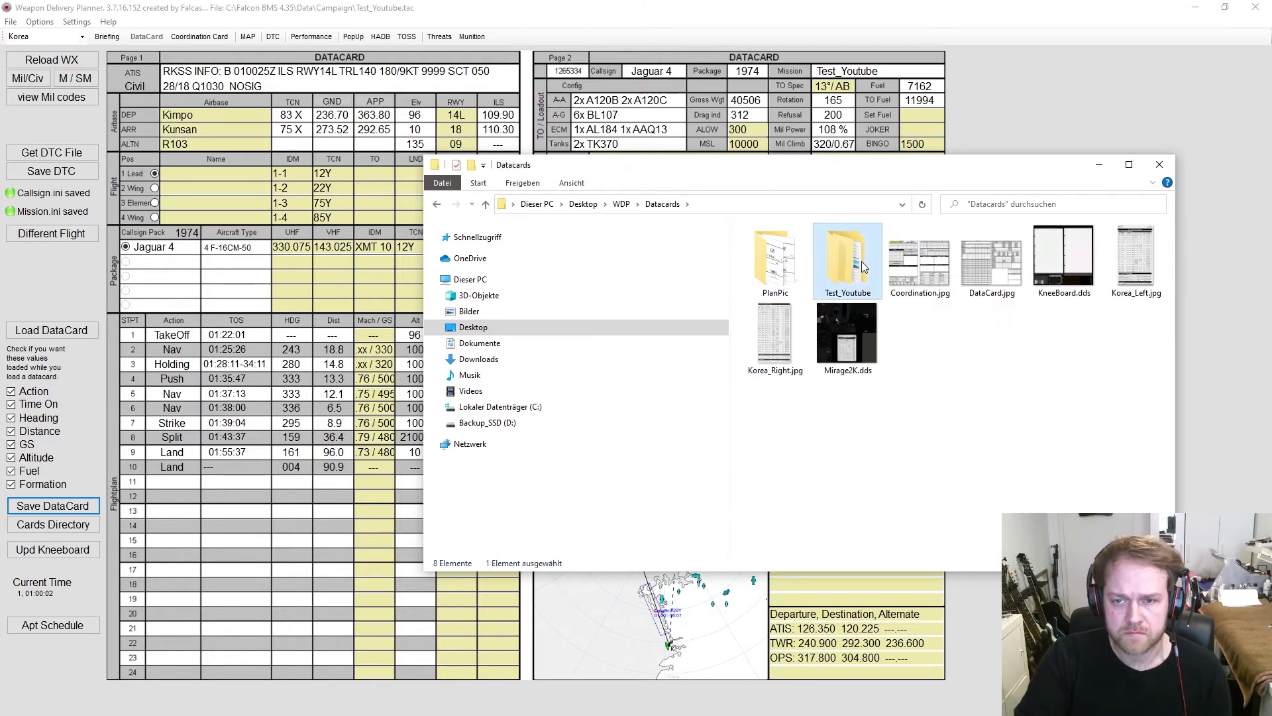
double_click(861, 261)
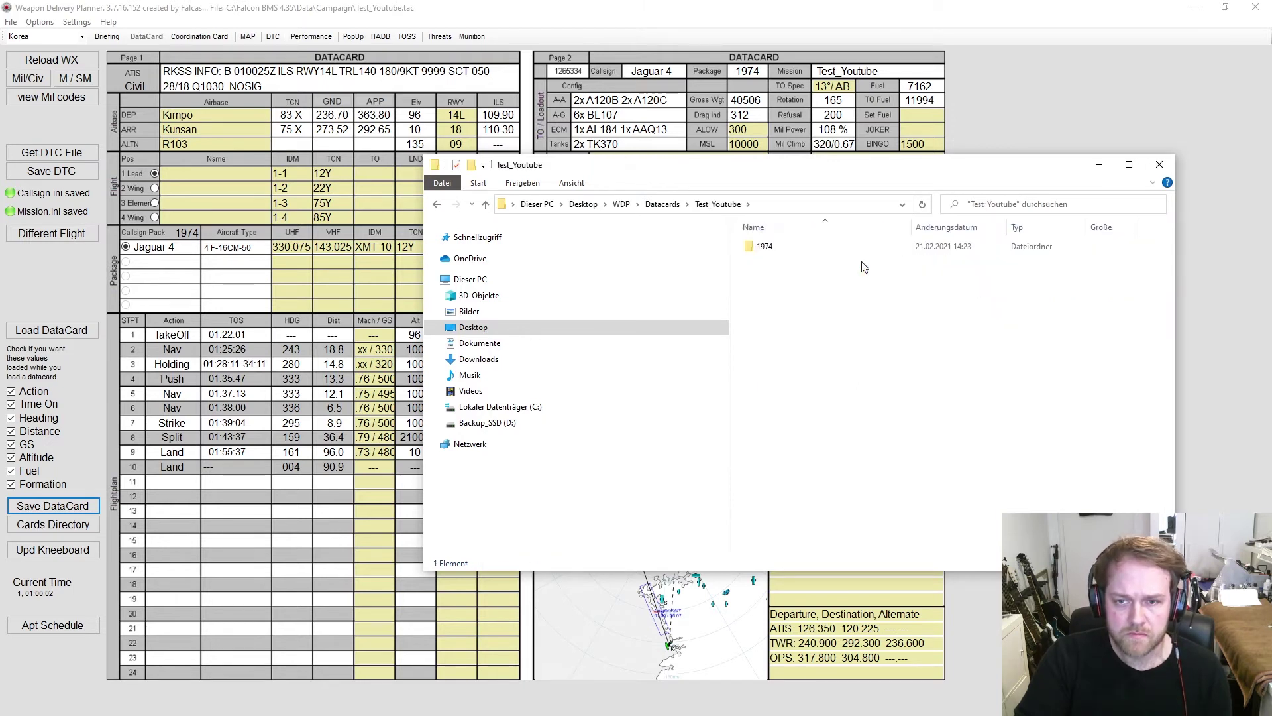
double_click(794, 248)
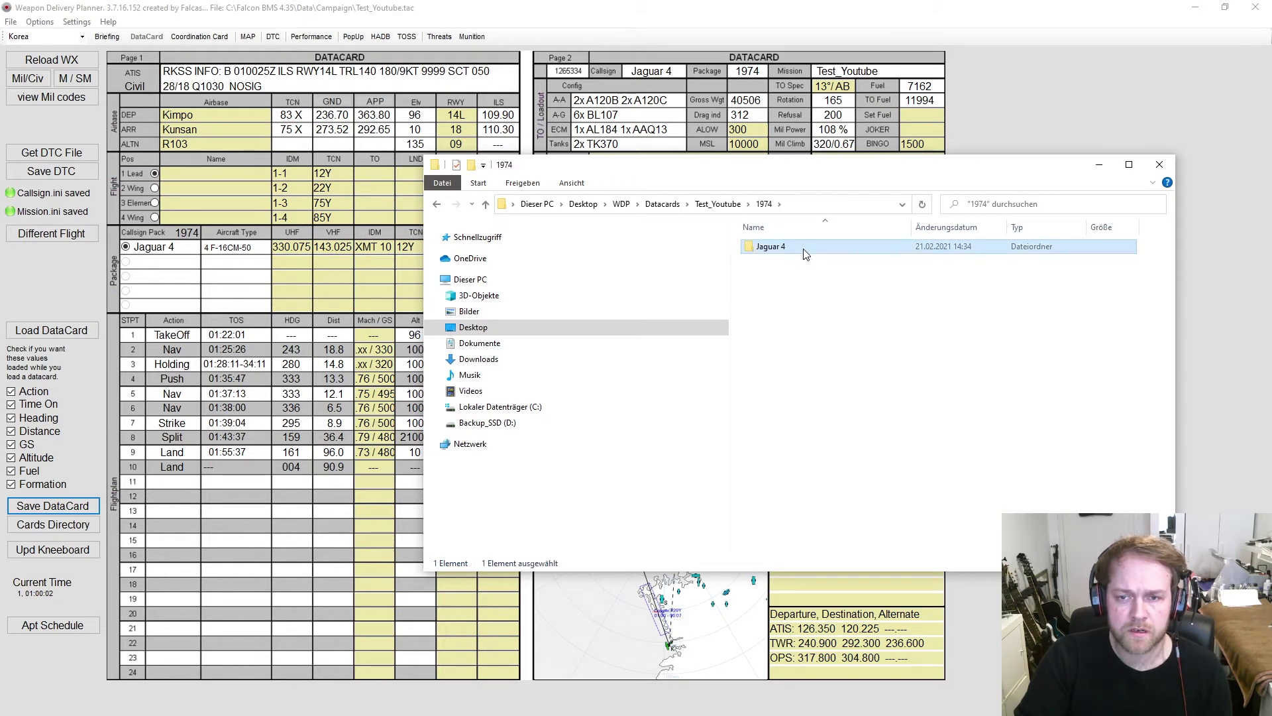
double_click(771, 247)
left_click_drag(869, 168, 753, 145)
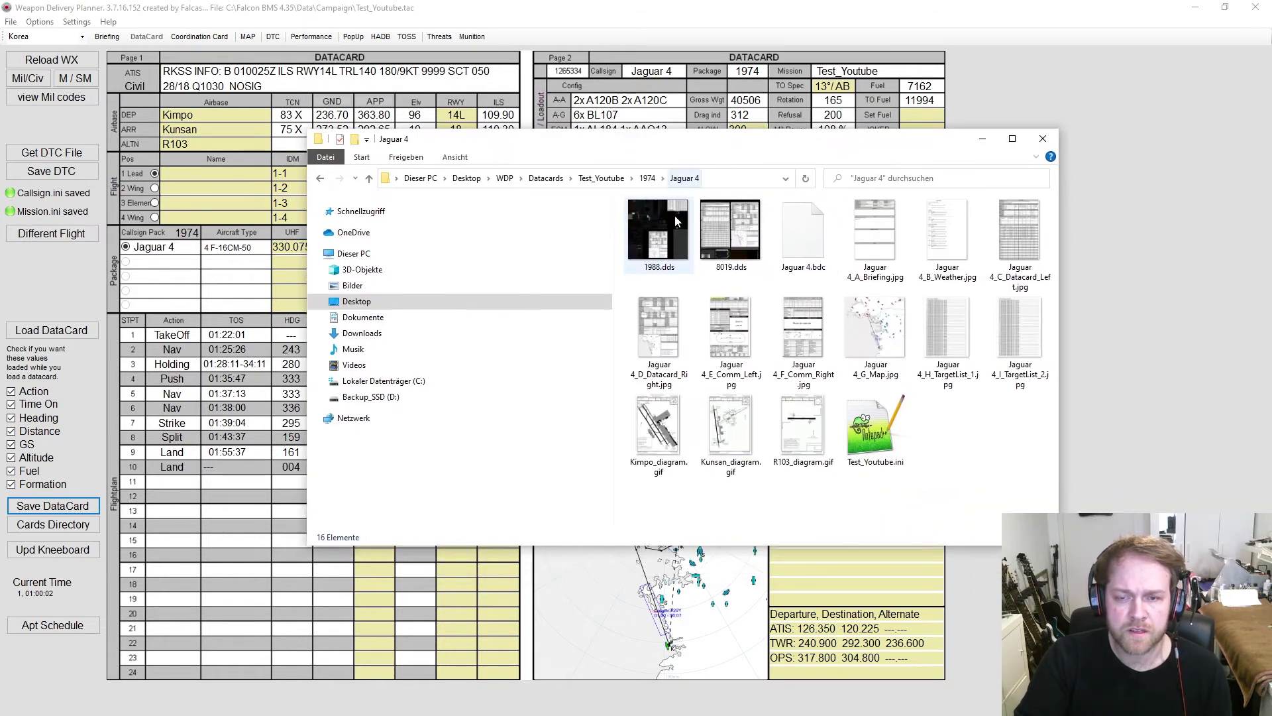
- Look through the saved Jaguar 4 pictures from the left datacard to the Kimpo airport diagram, and close the viewer and folder
double_click(1029, 234)
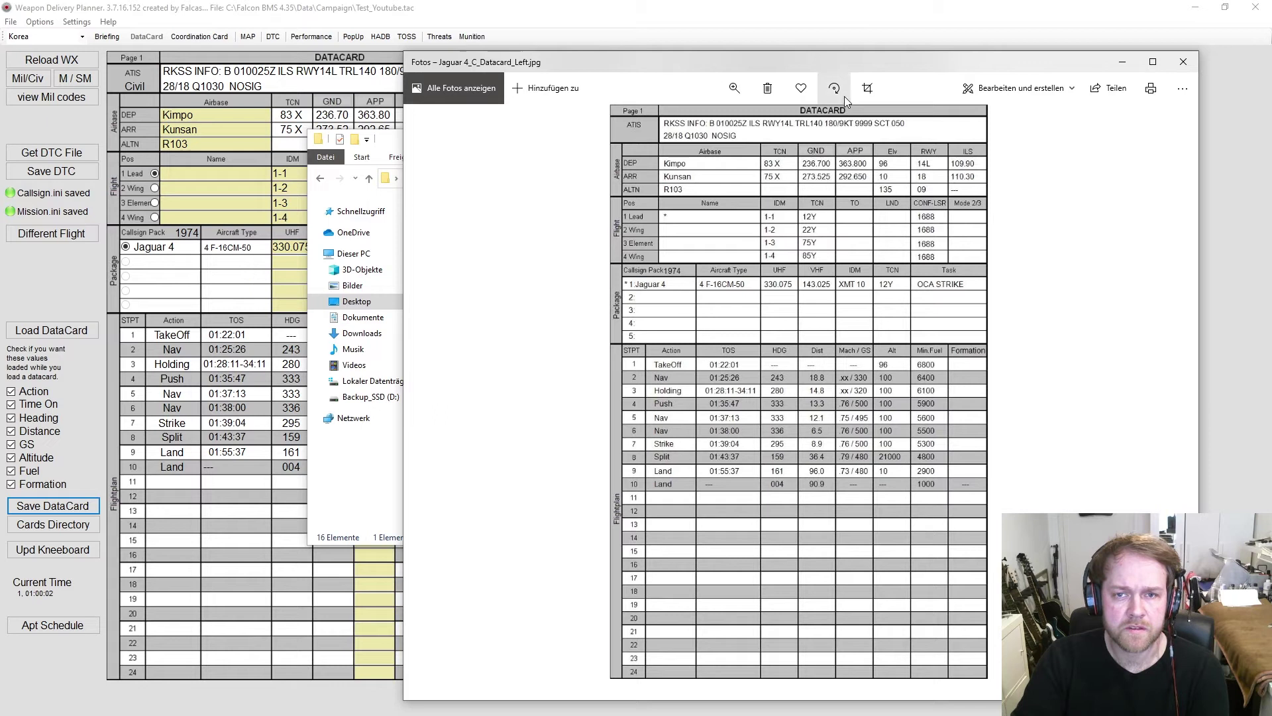
left_click(1122, 61)
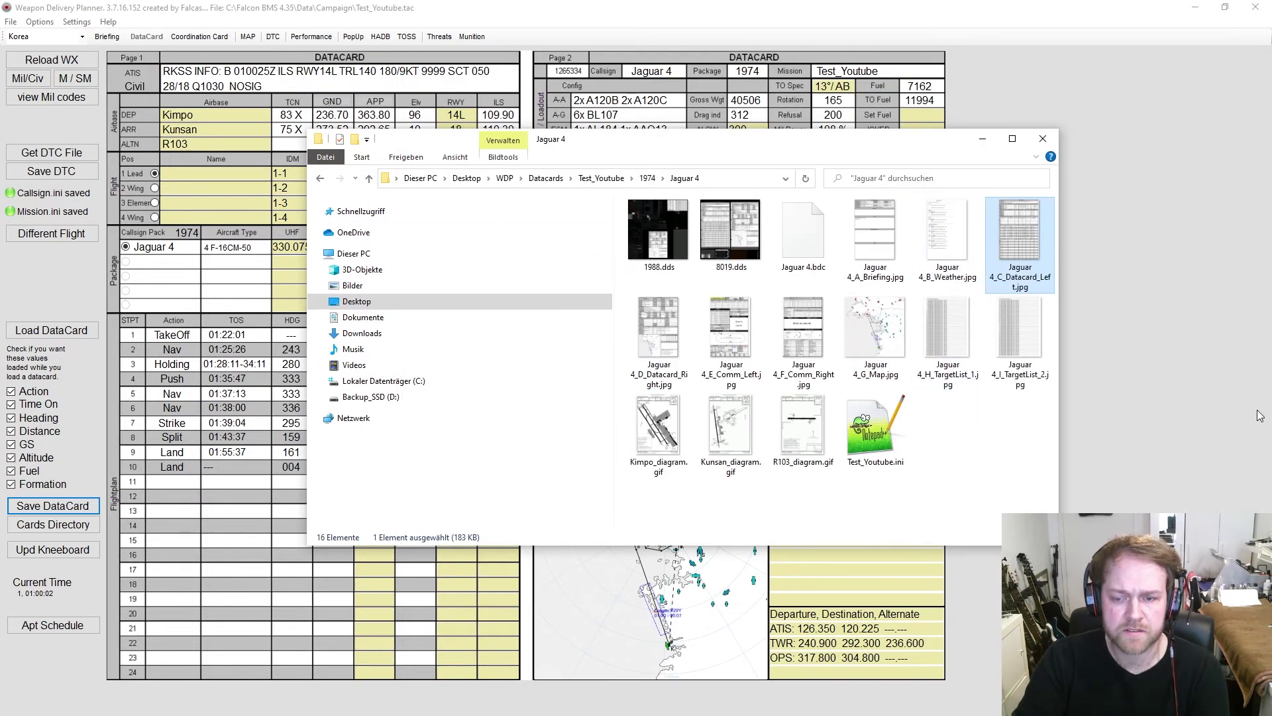
key("Return")
key("Right")
key("Right")
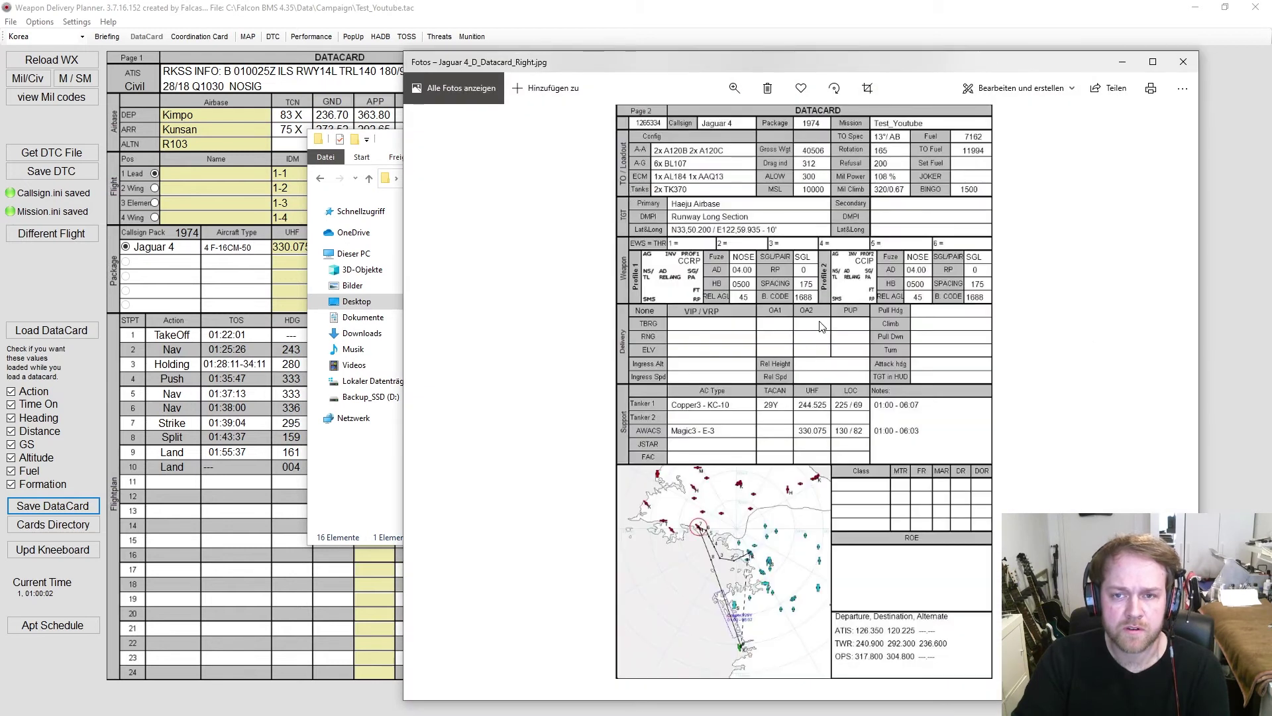
key("Right")
key("Right")
key("Right")
key("Left")
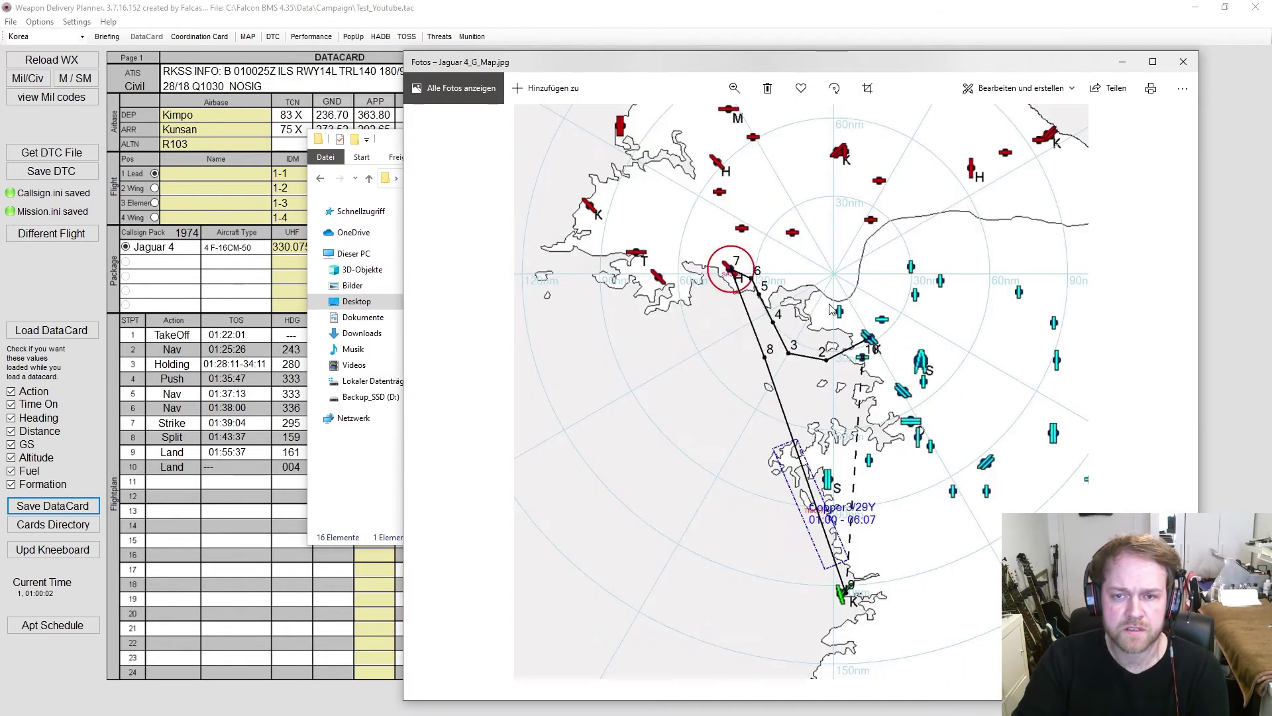
key("Right")
key("Right")
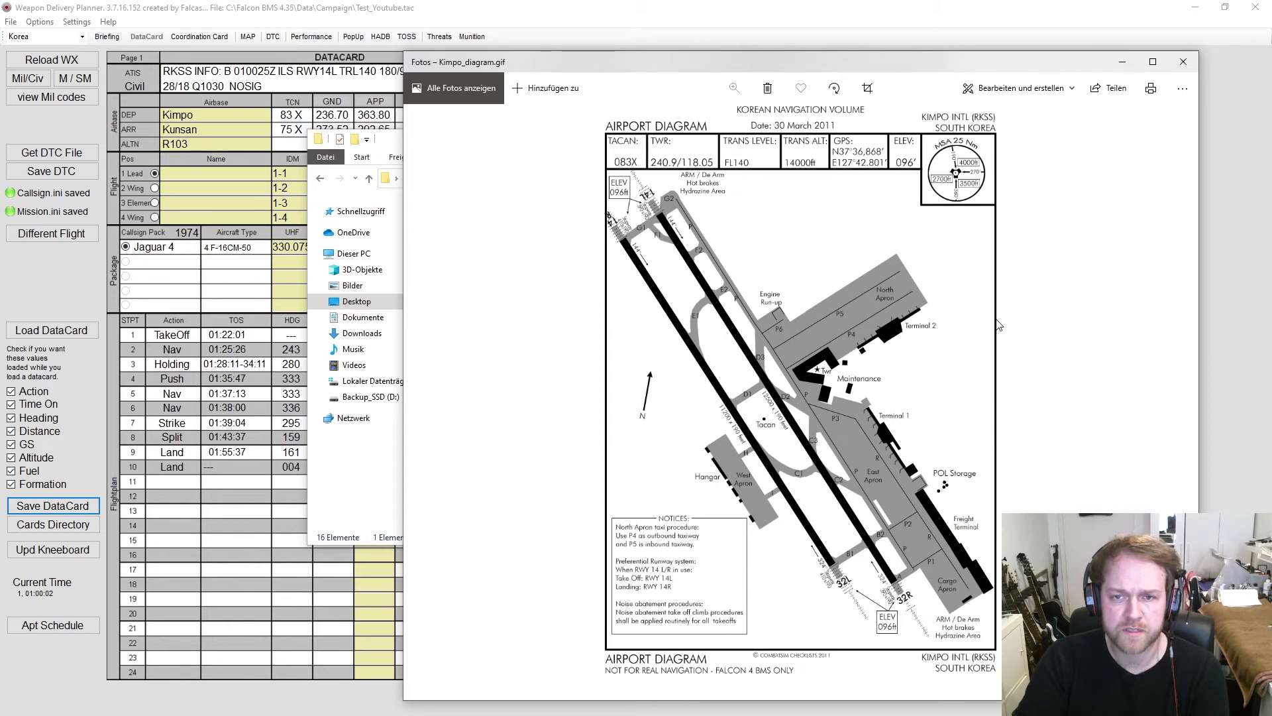
left_click(1187, 65)
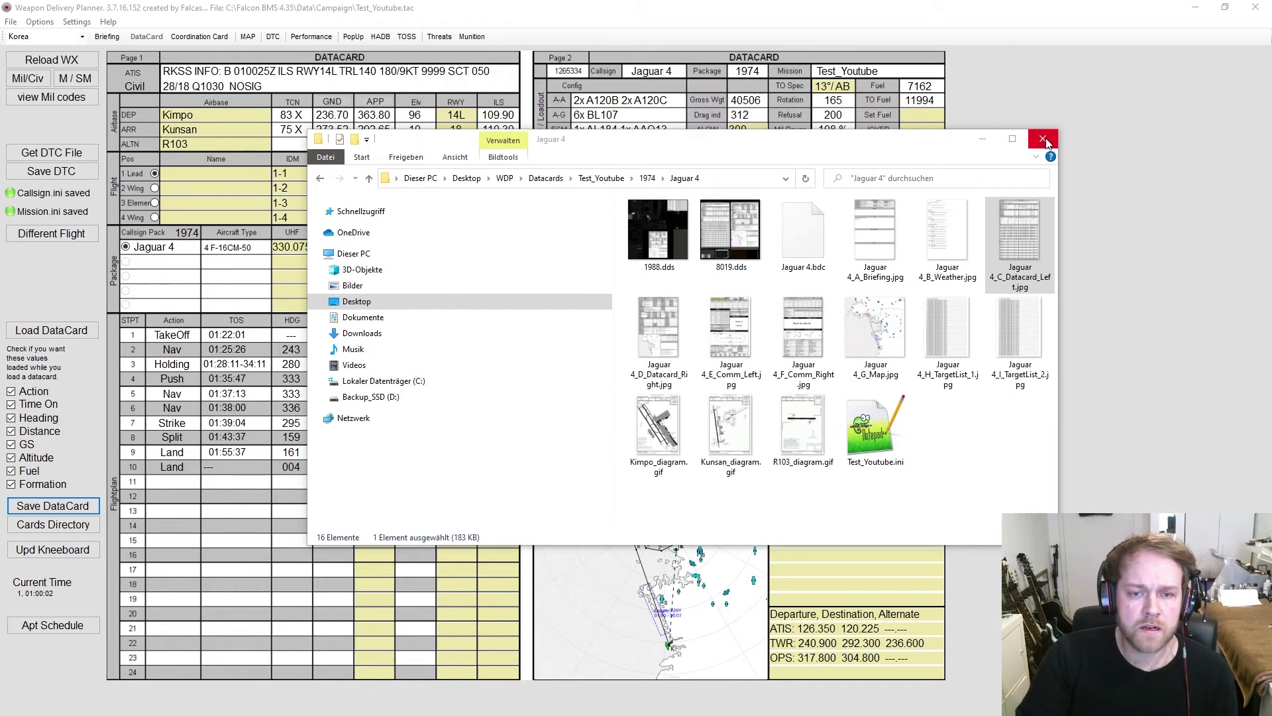
left_click(1045, 140)
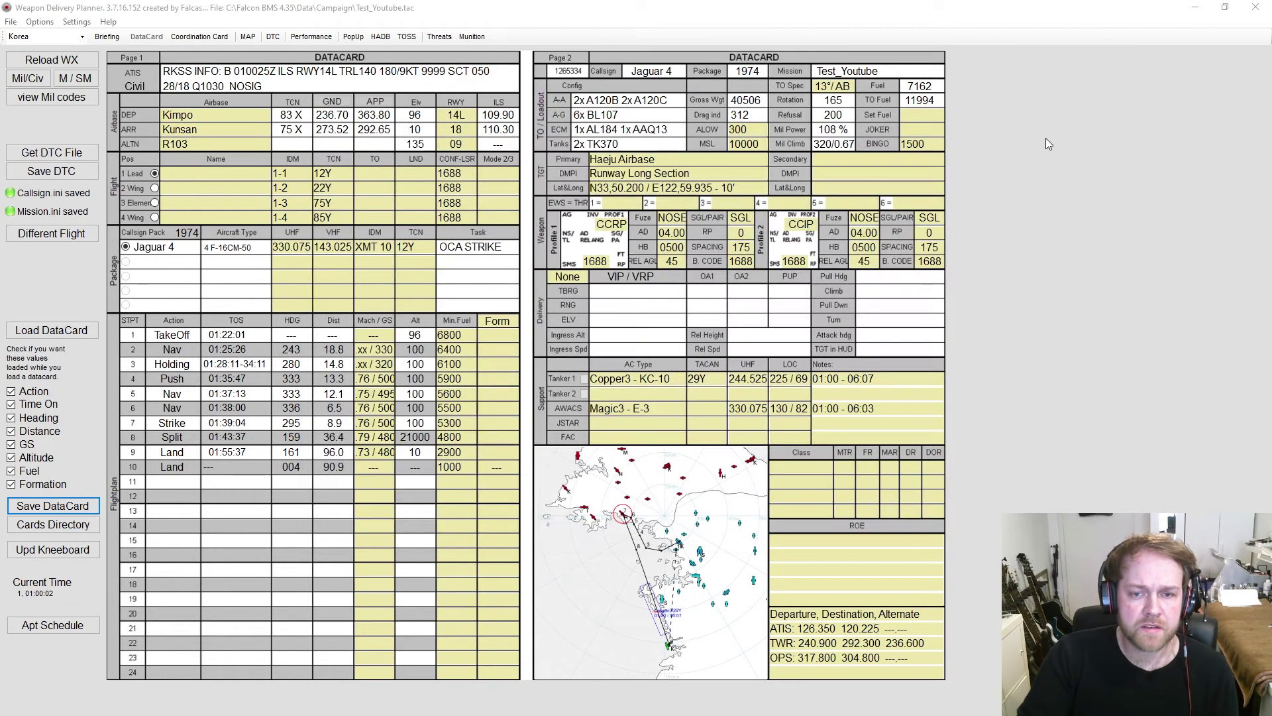
- Open the kneeboard update selection and set both the left and right entries of pages 1 and 2 to Don't change
left_click(73, 512)
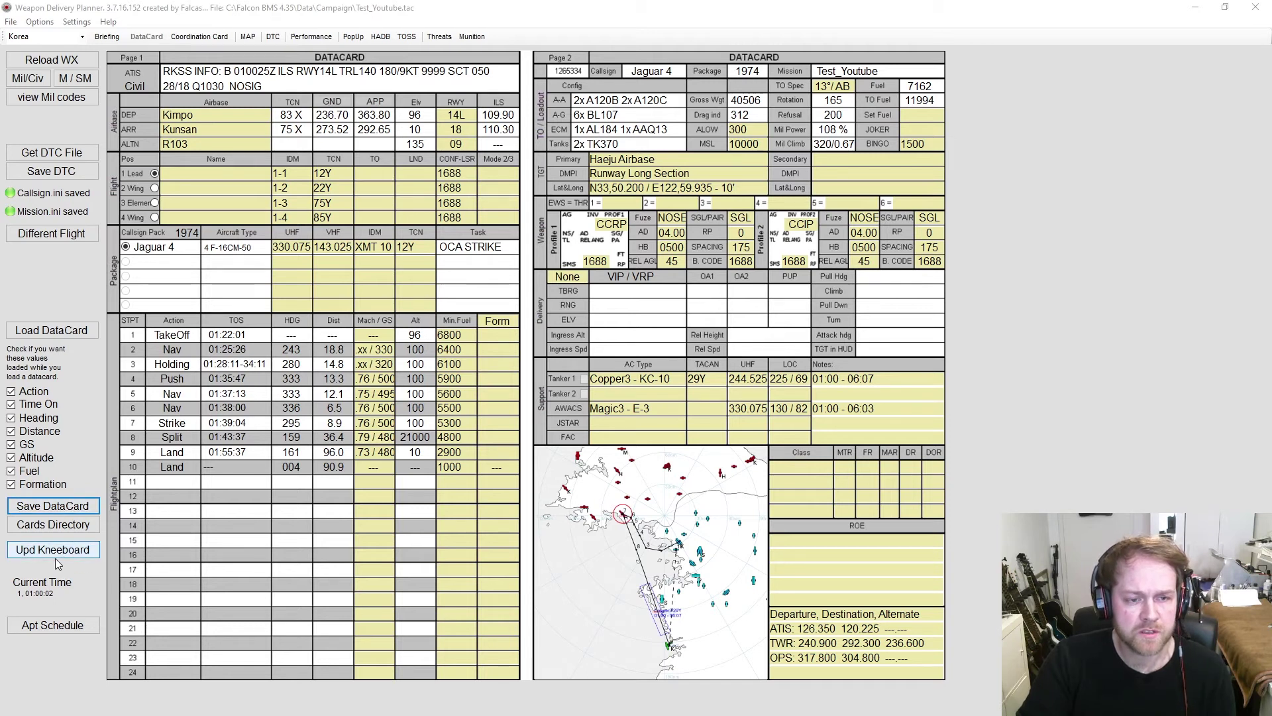
left_click(55, 555)
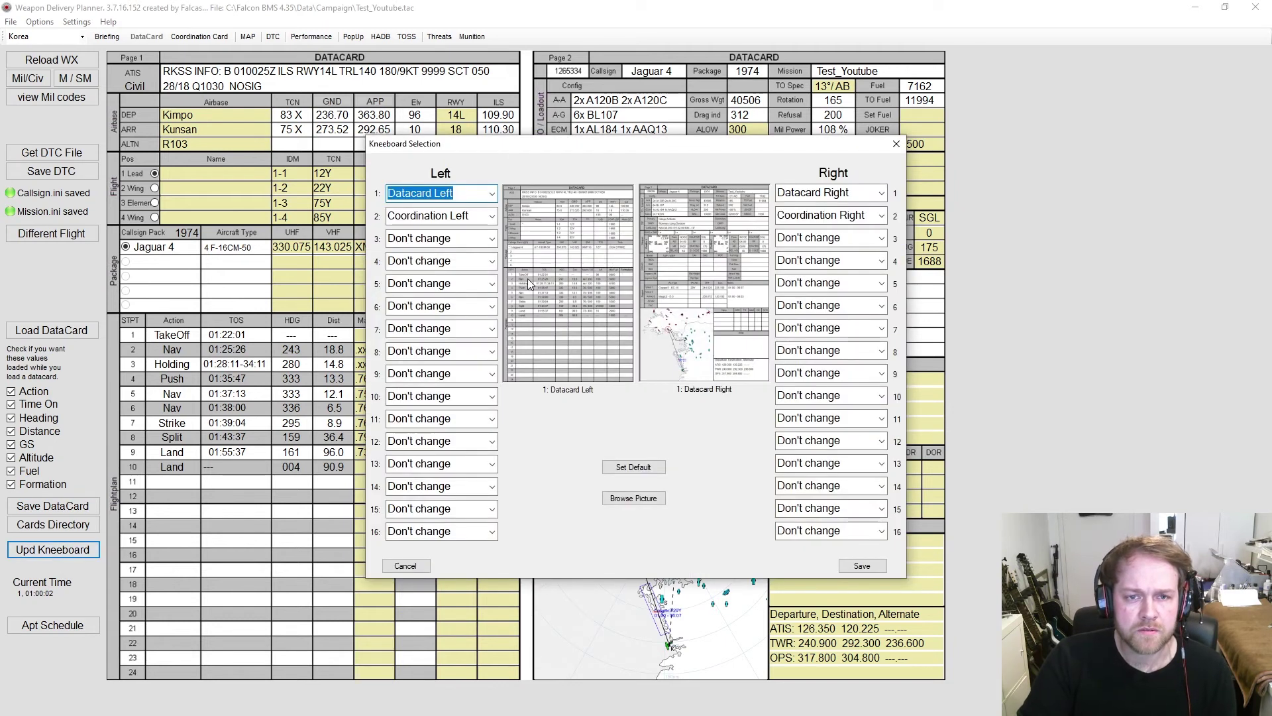
left_click(492, 194)
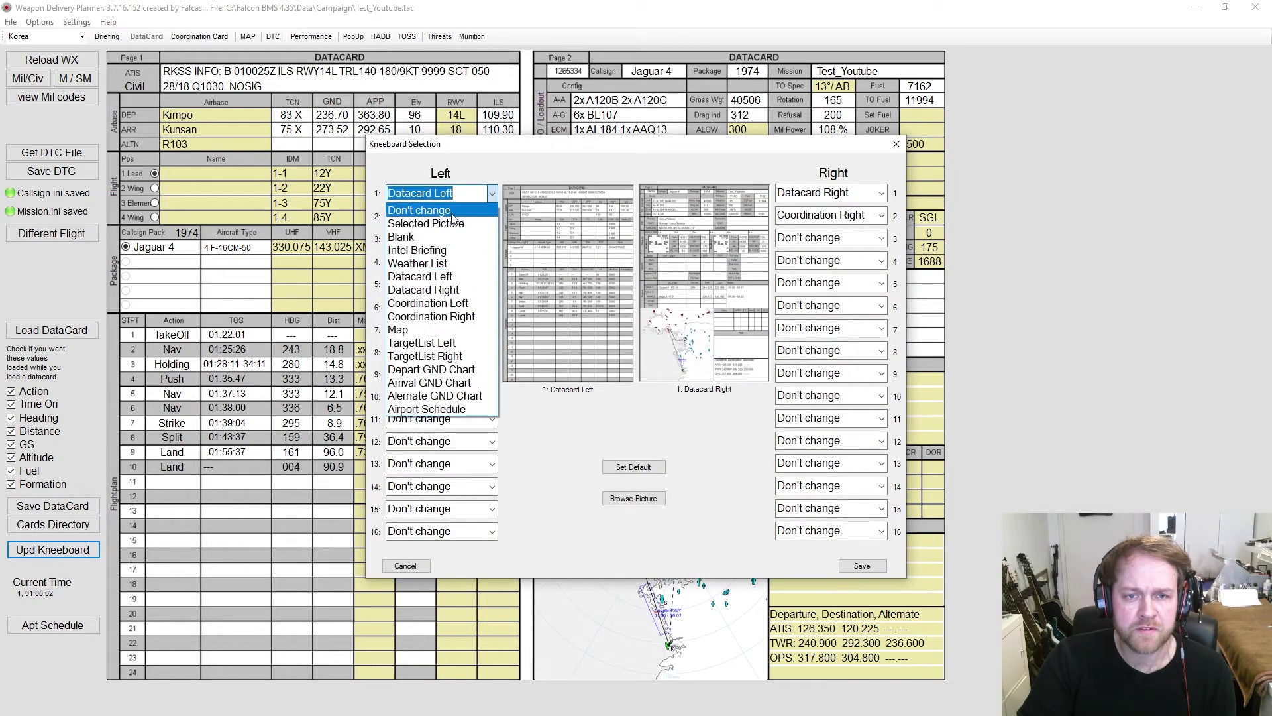
left_click(419, 207)
left_click(492, 216)
left_click(424, 229)
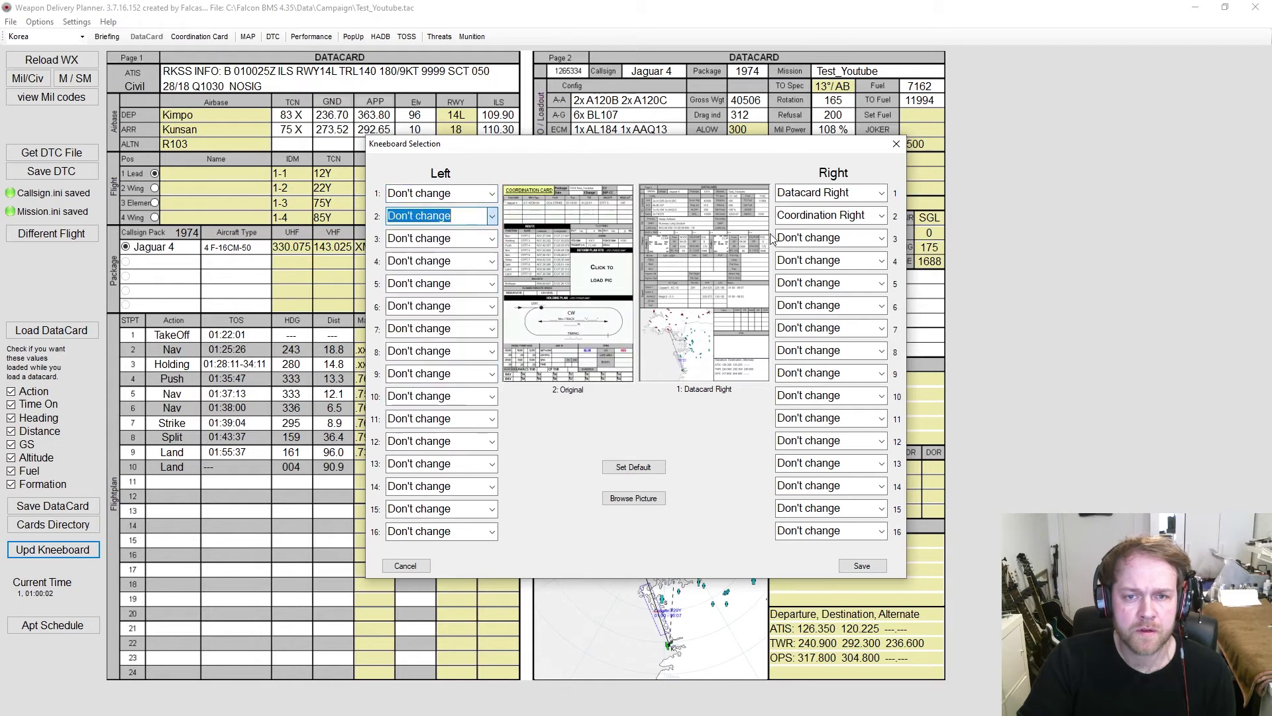
left_click(881, 193)
left_click(861, 207)
left_click(870, 215)
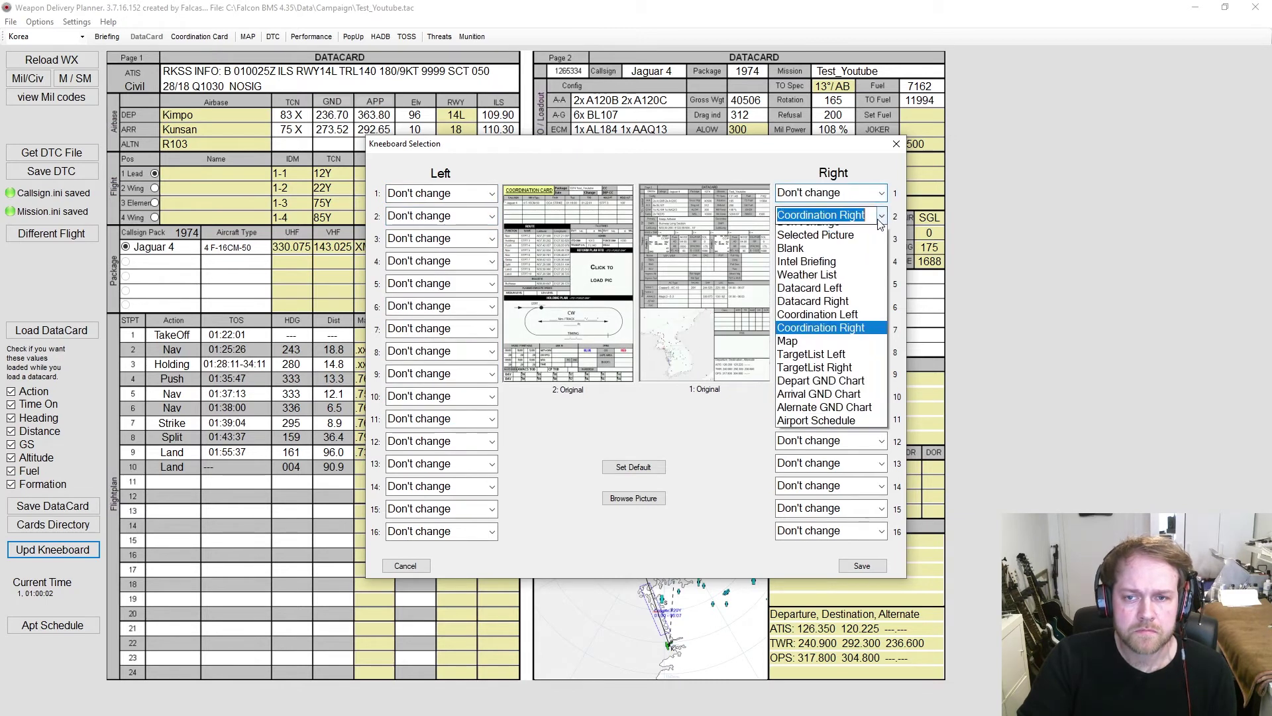
left_click(861, 230)
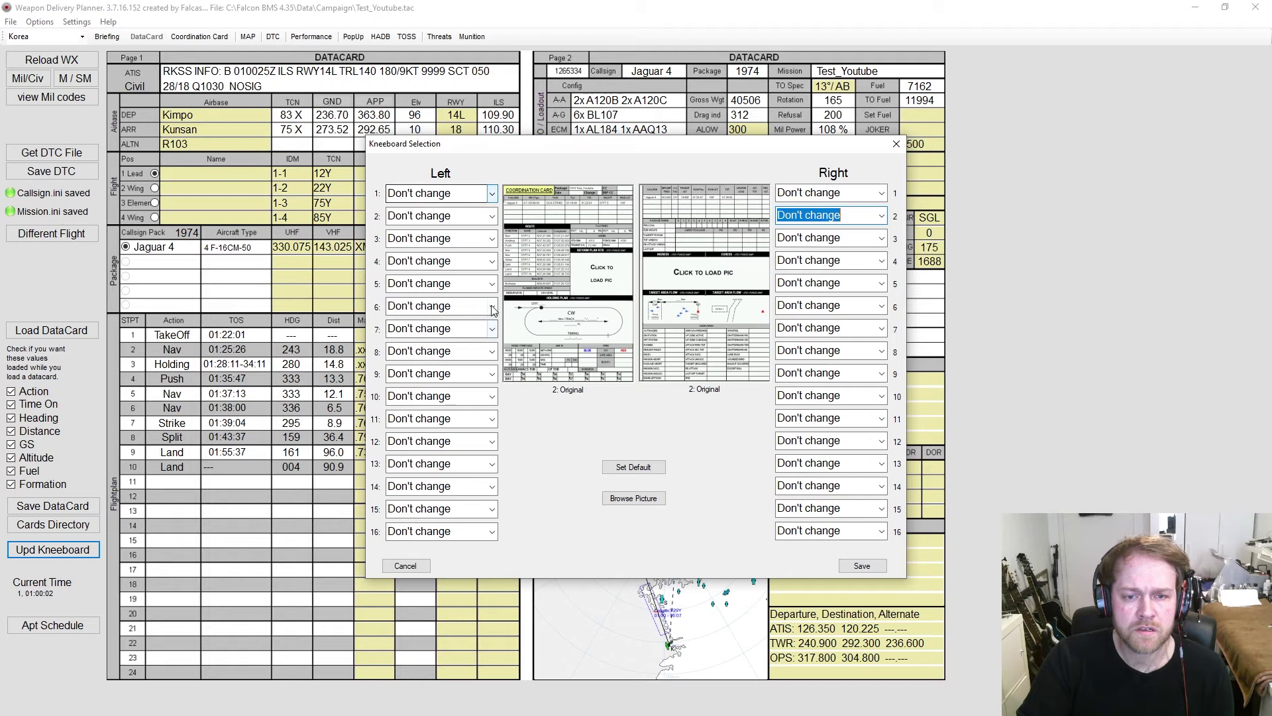
- Assign Datacard Left and Datacard Right to kneeboard page 1, and Coordination Left and Coordination Right to page 2
left_click(490, 194)
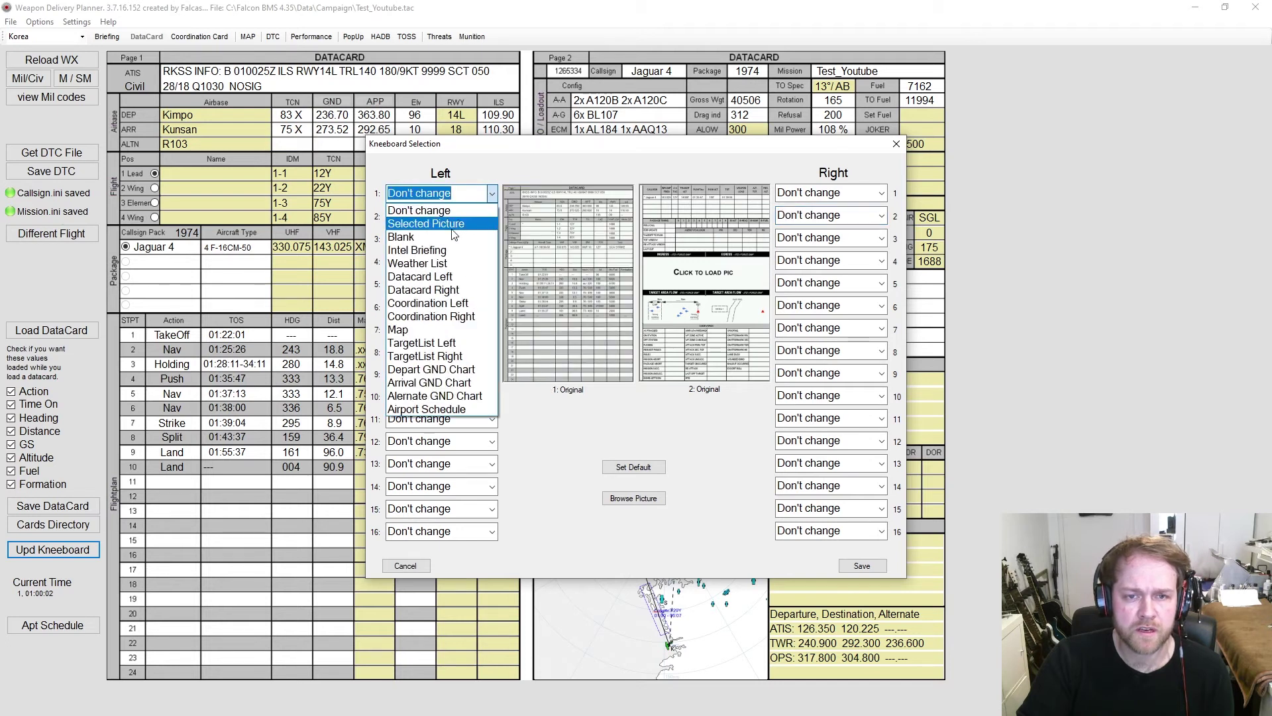
left_click(457, 277)
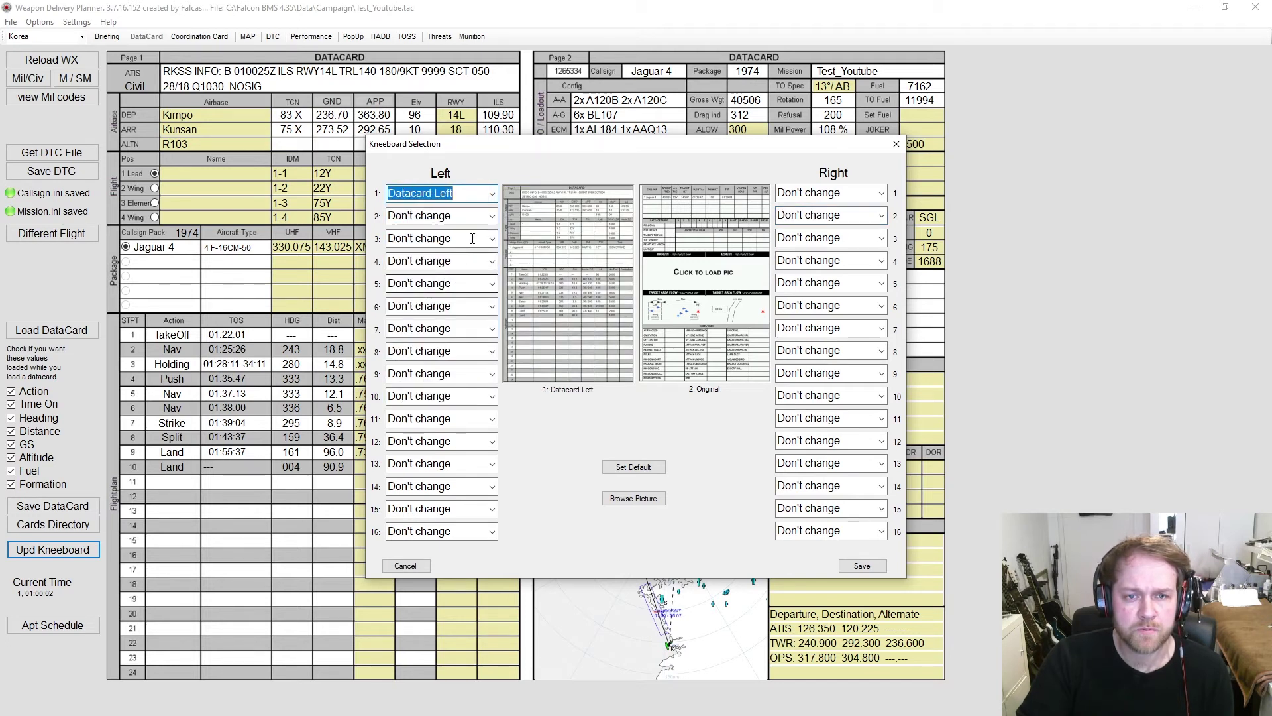
left_click(882, 193)
left_click(821, 290)
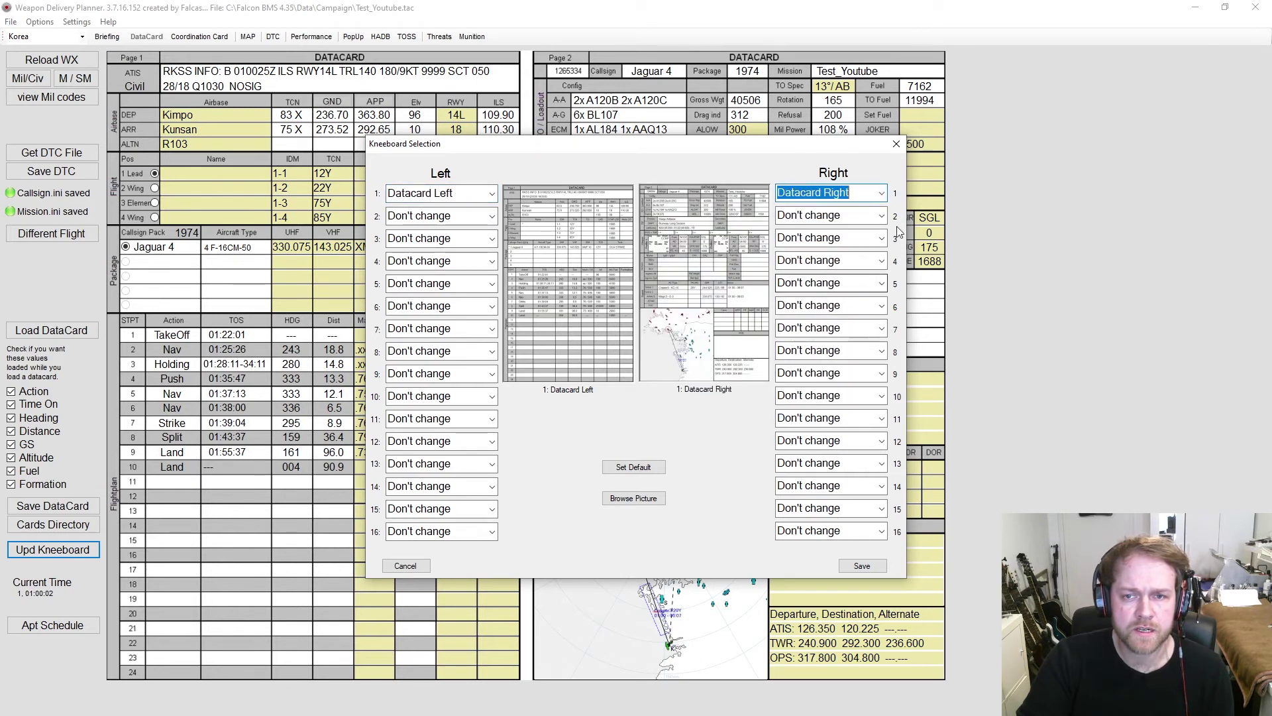
left_click(493, 217)
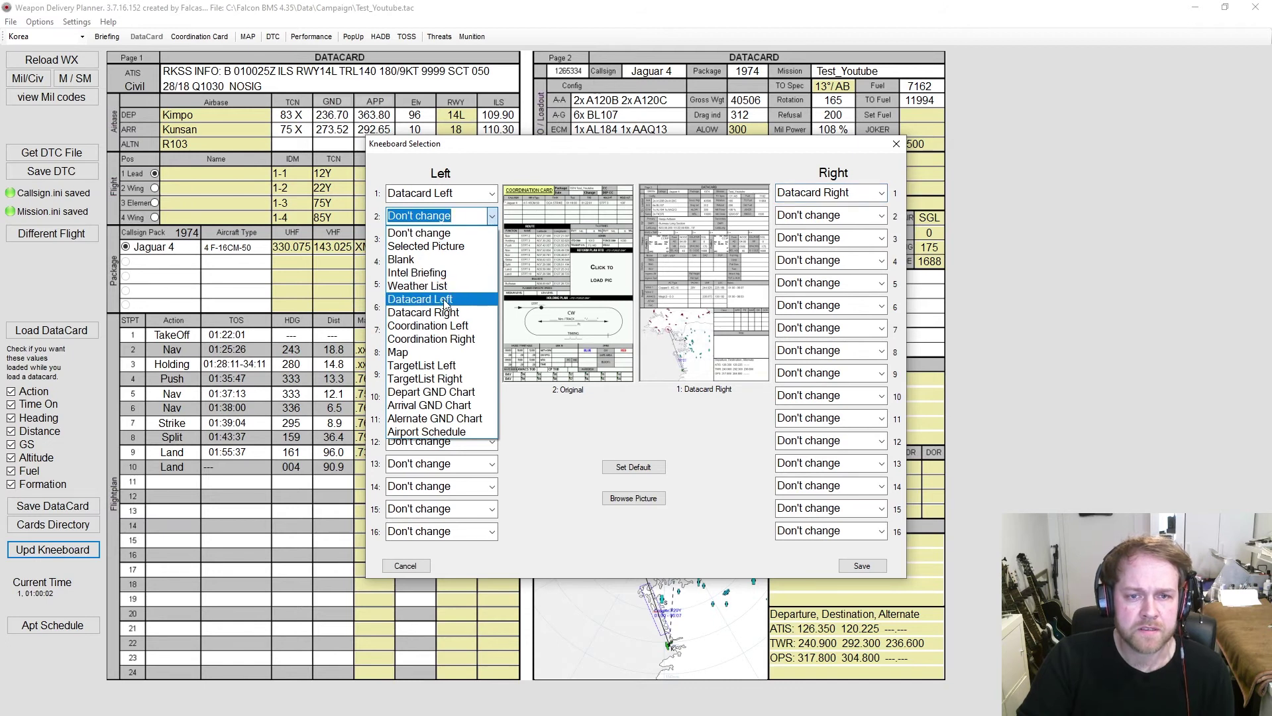
left_click(428, 325)
left_click(882, 216)
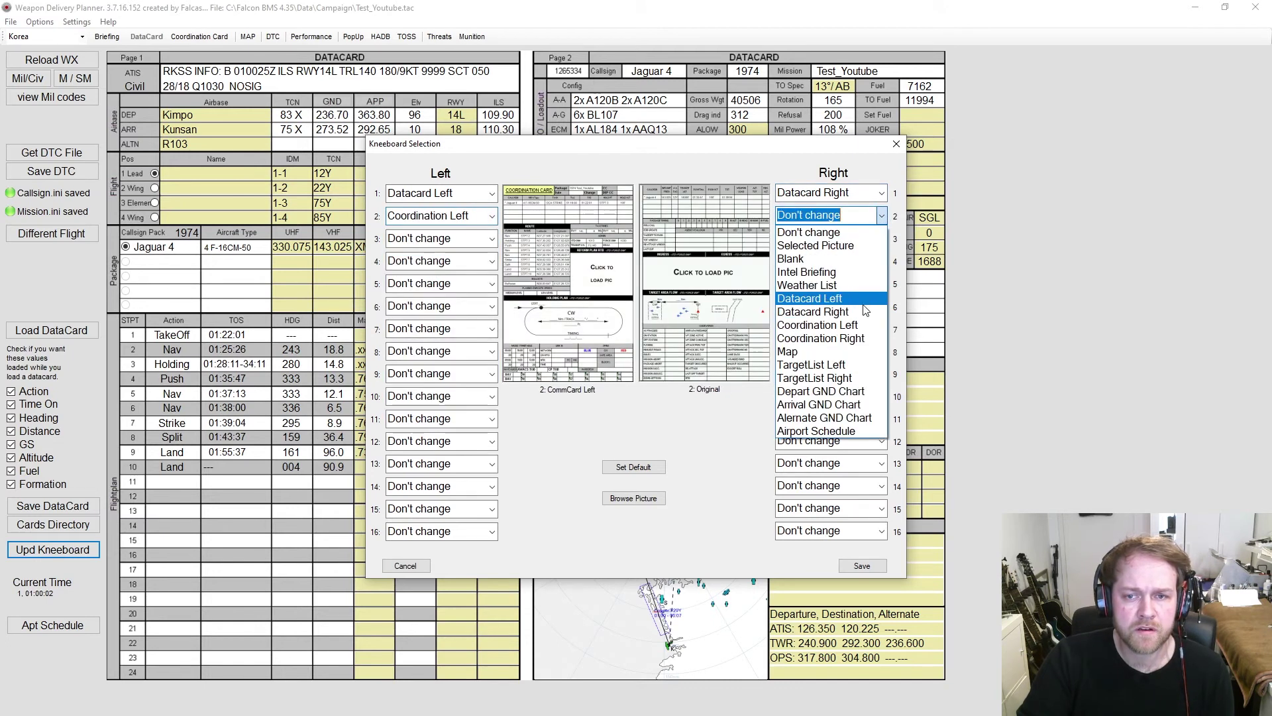
left_click(861, 332)
- Set kneeboard page 3 to Map on the left and TargetList Left on the right, and save the kneeboards
left_click(493, 239)
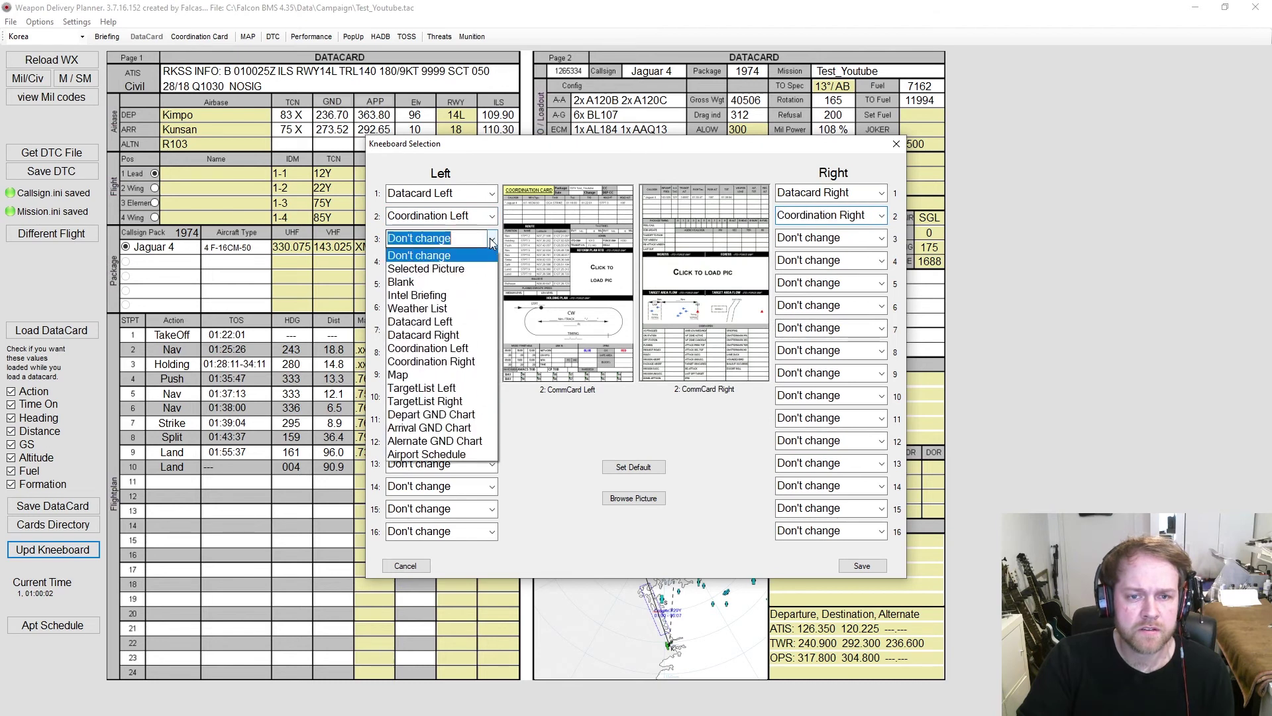
left_click(457, 373)
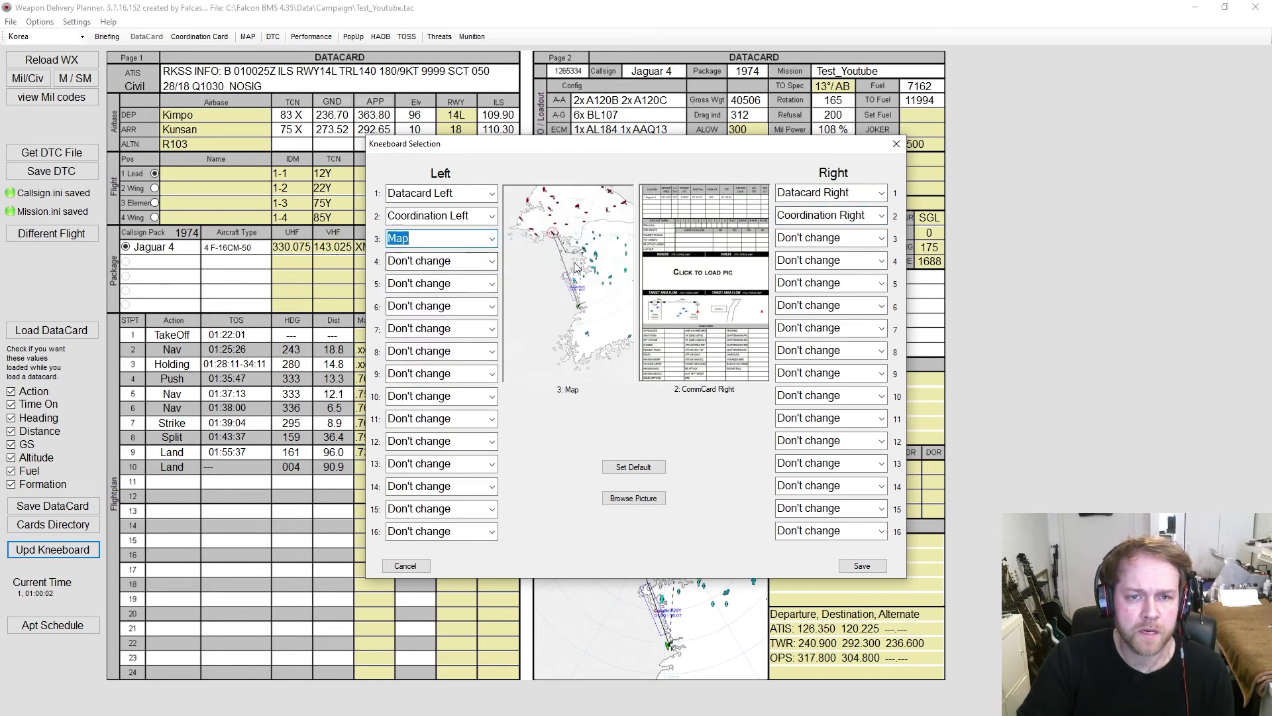
left_click(881, 238)
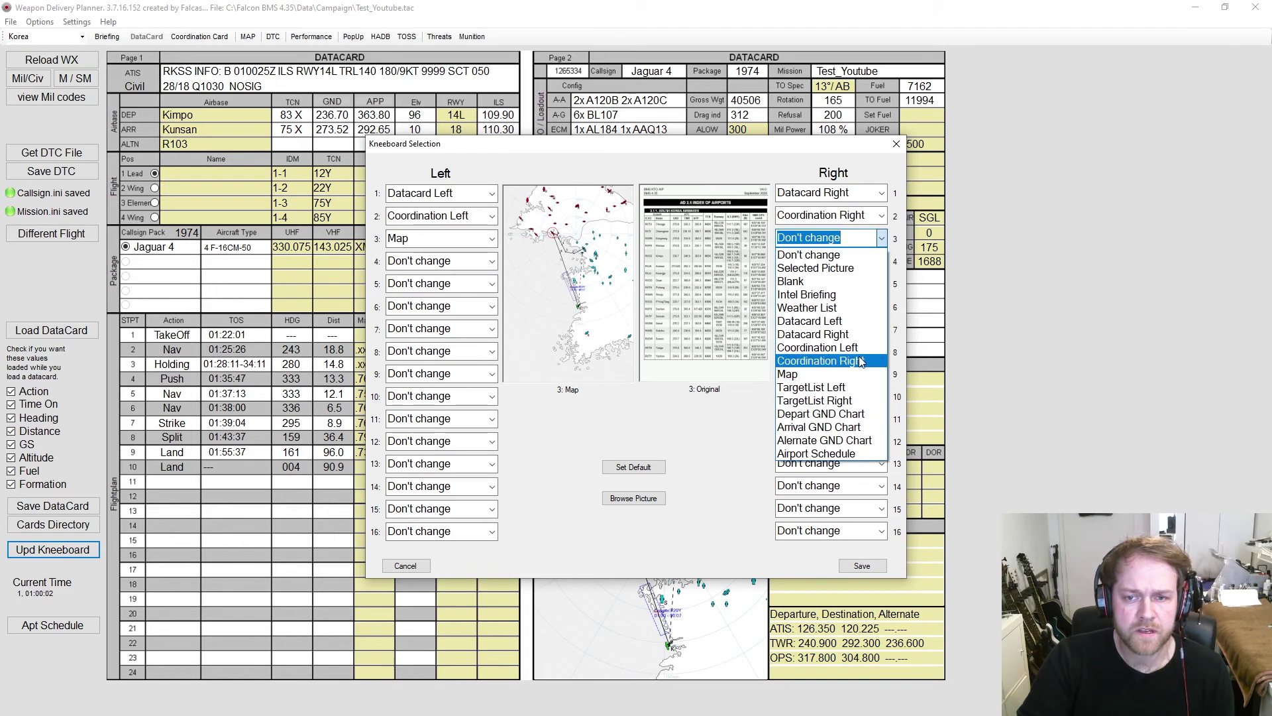
left_click(864, 387)
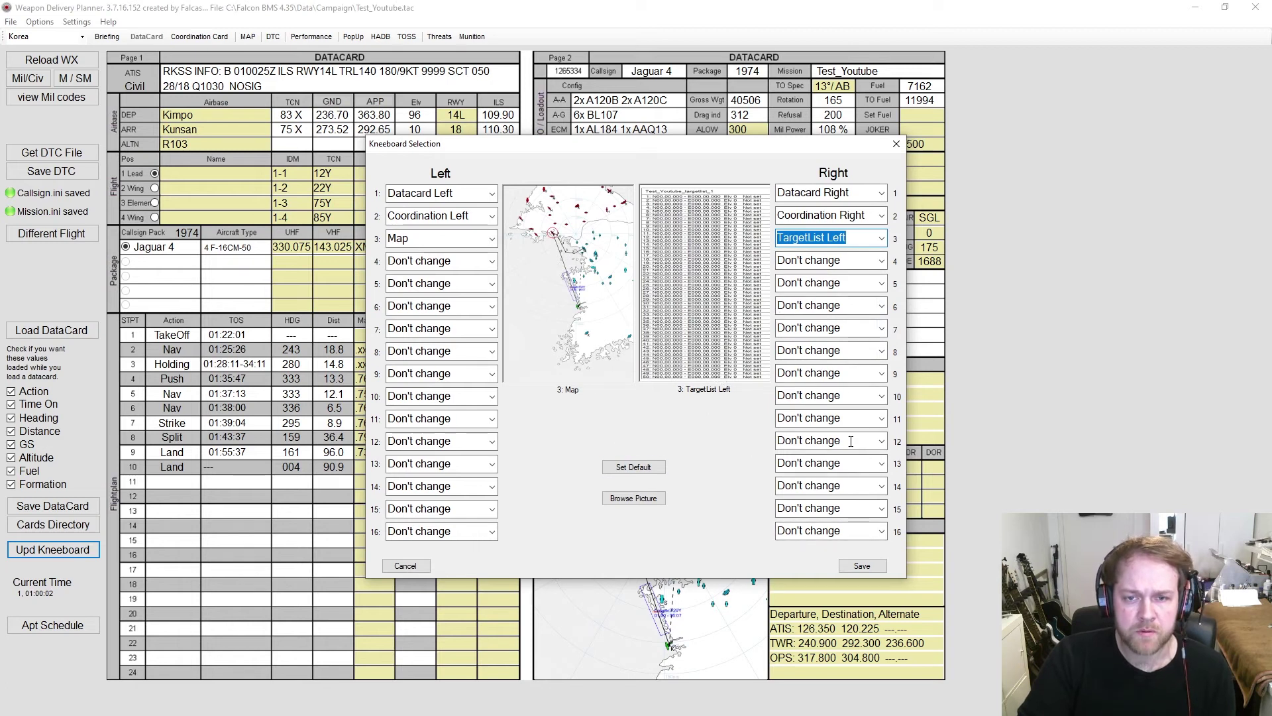
left_click(862, 567)
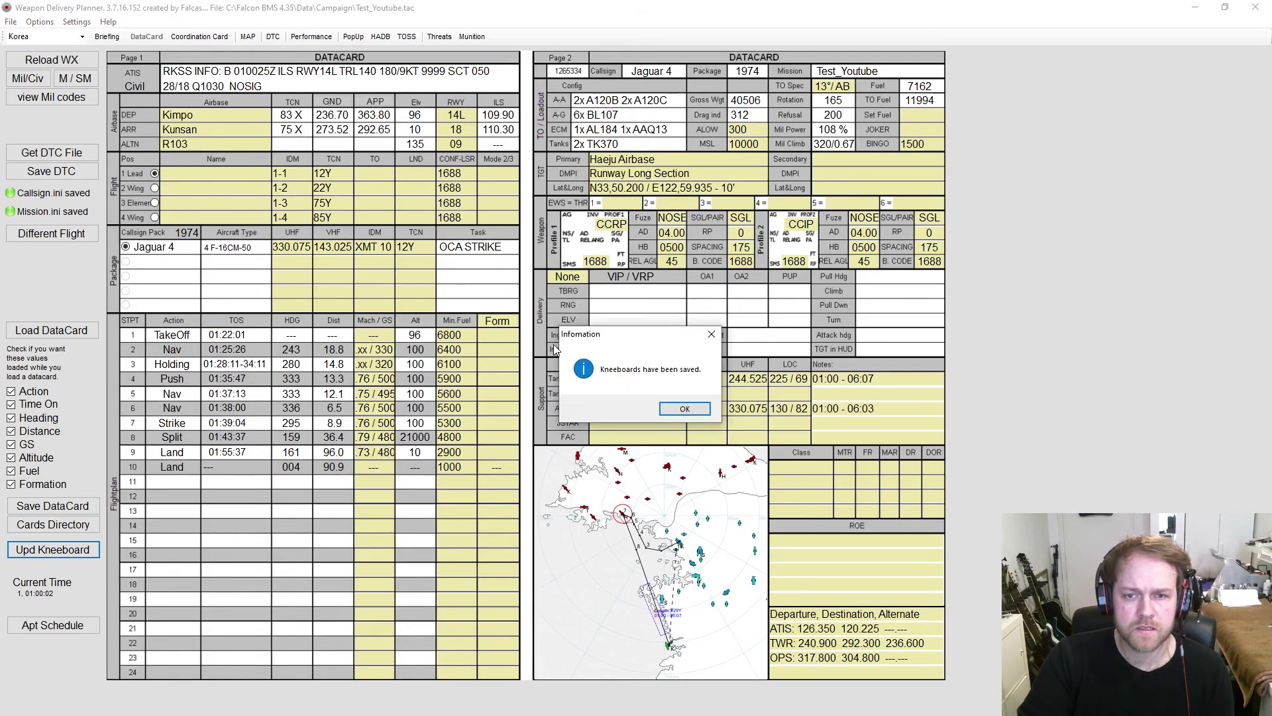
left_click(683, 410)
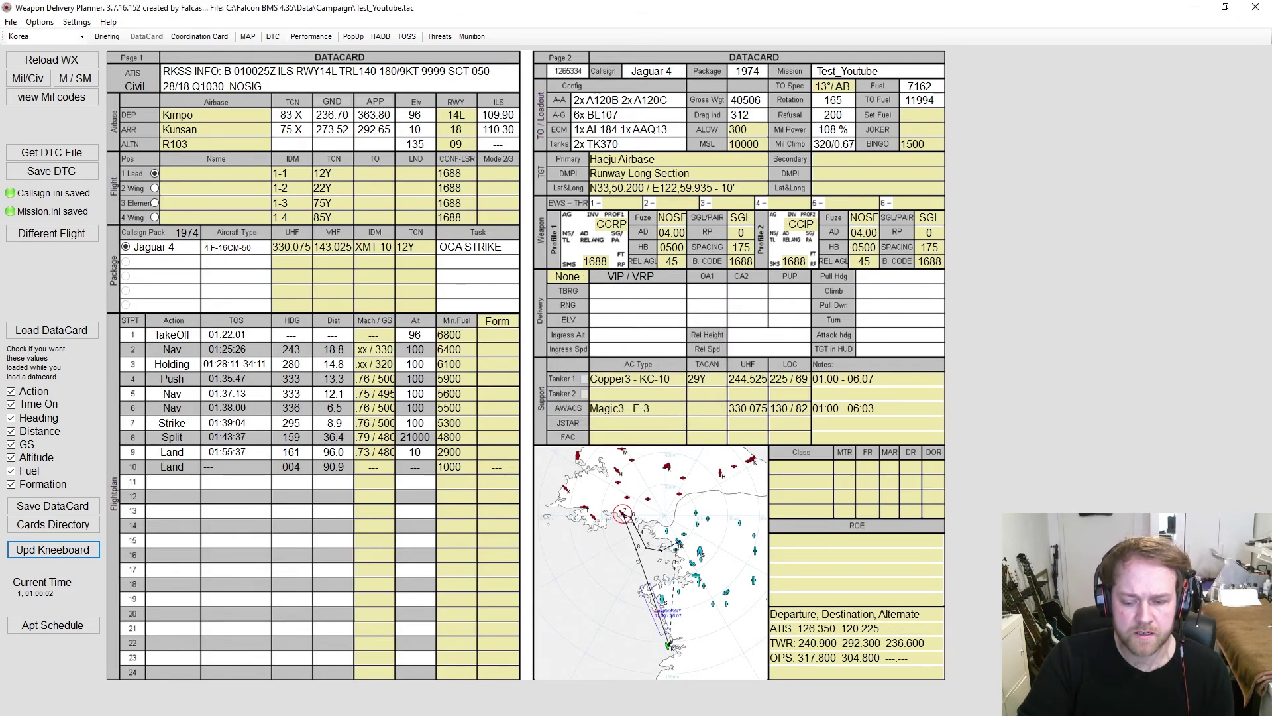
- Switch to Falcon BMS and select the mission from the saved tactical engagements
key("alt+Tab")
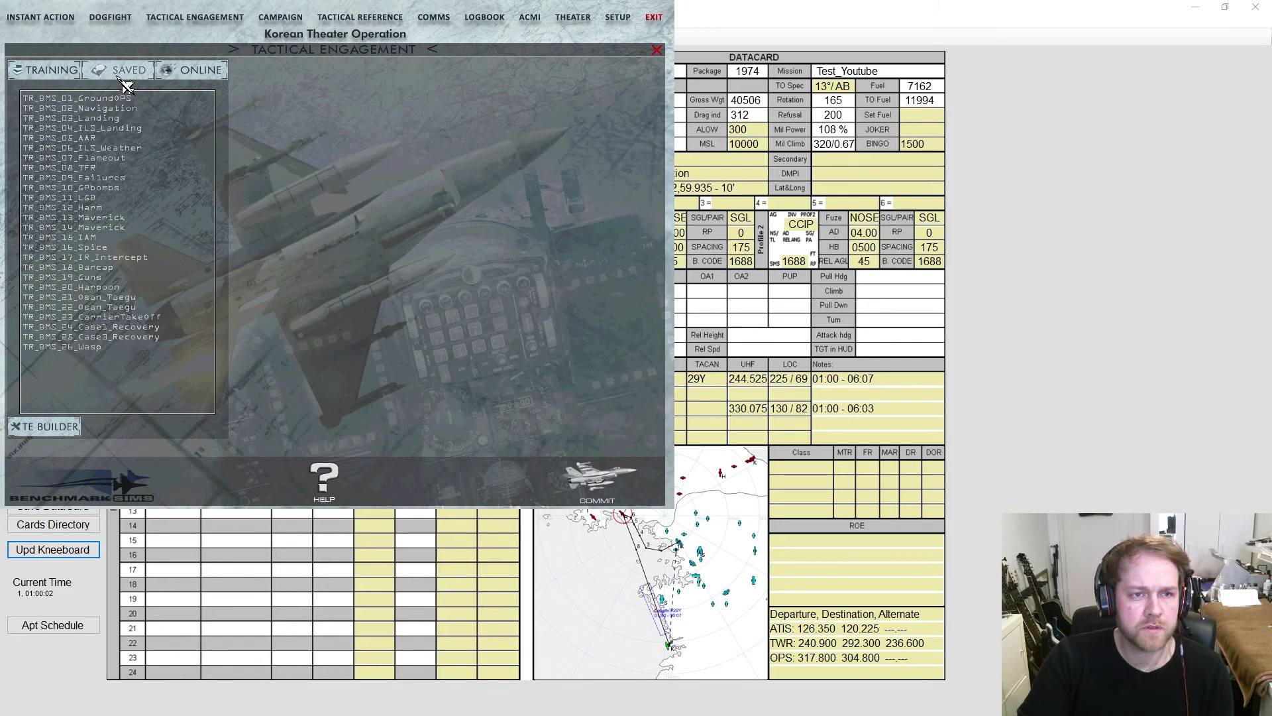
left_click(121, 78)
left_click(59, 347)
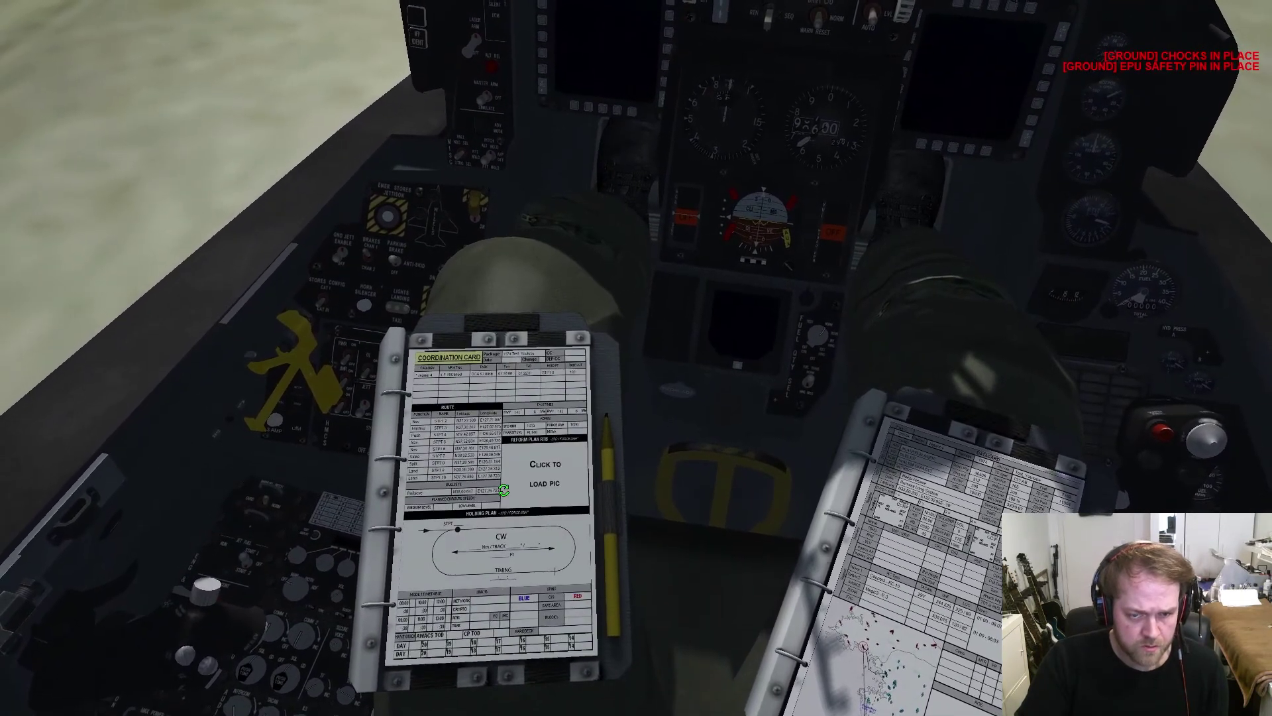
- Leaf through the left and right kneeboards in the cockpit to check the datacard and coordination card pages
left_click(503, 489)
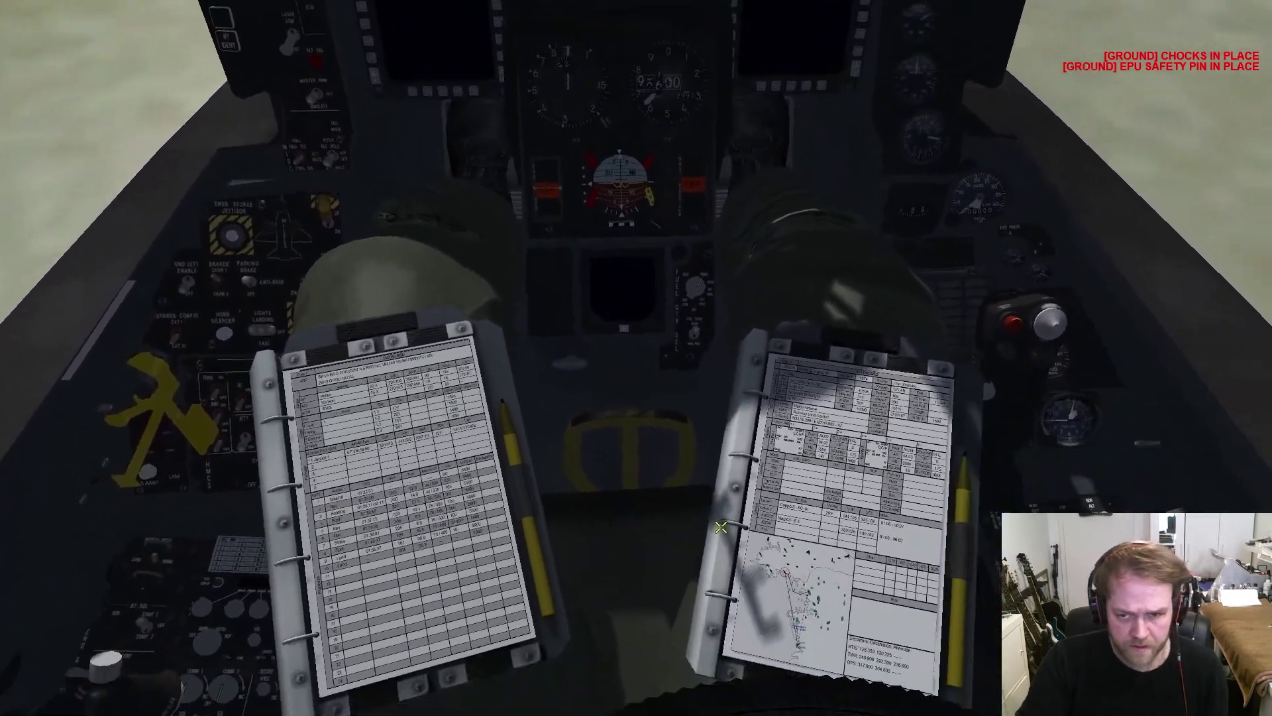
left_click(821, 520)
left_click(821, 517)
left_click(820, 519)
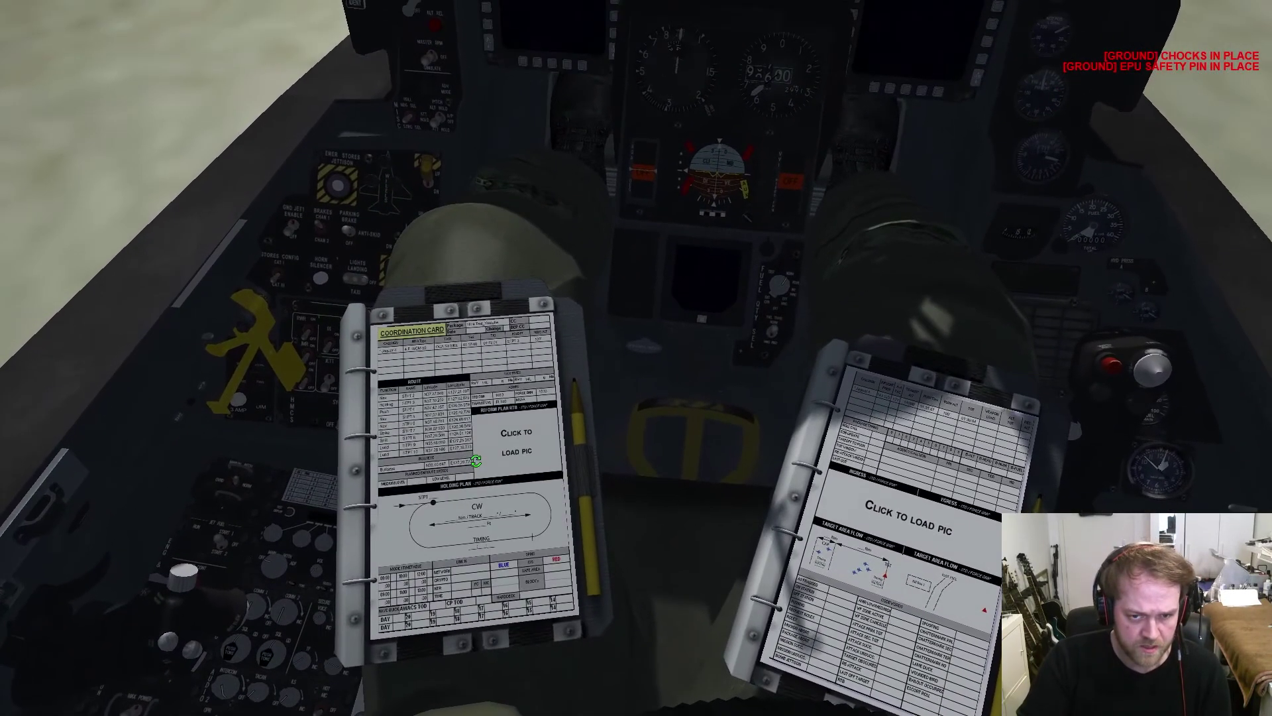
left_click(477, 460)
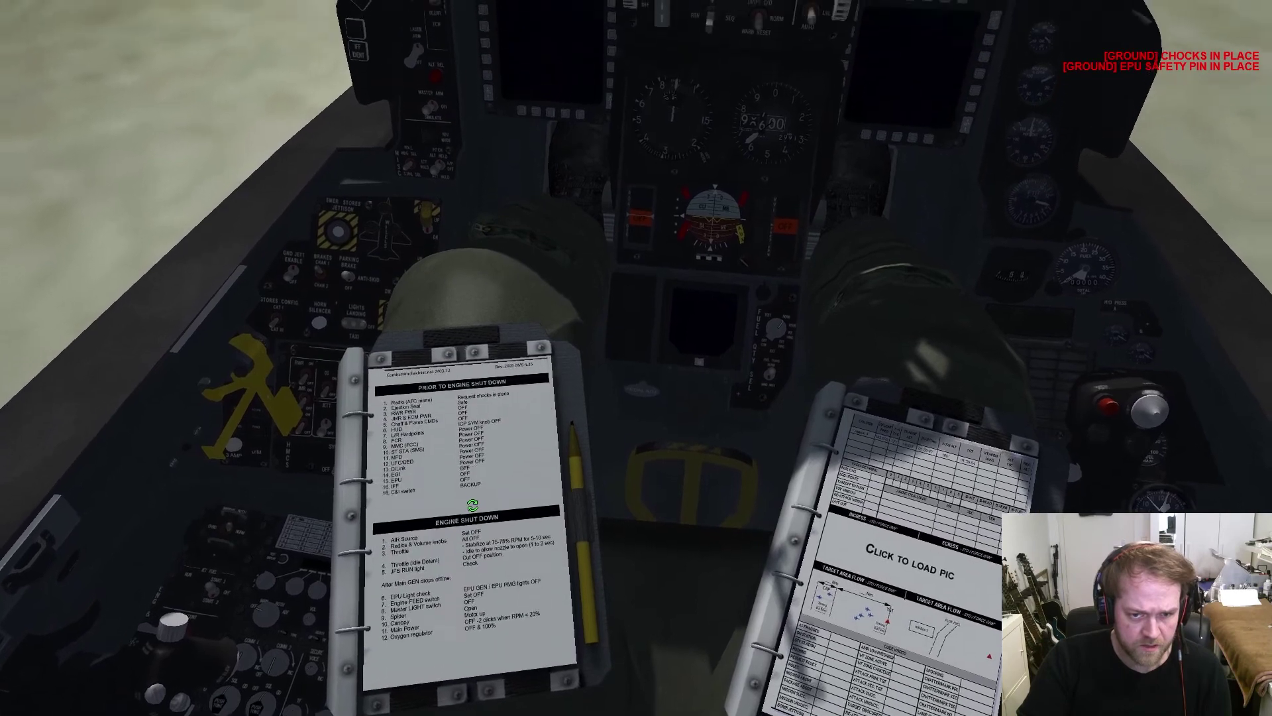
left_click(460, 550)
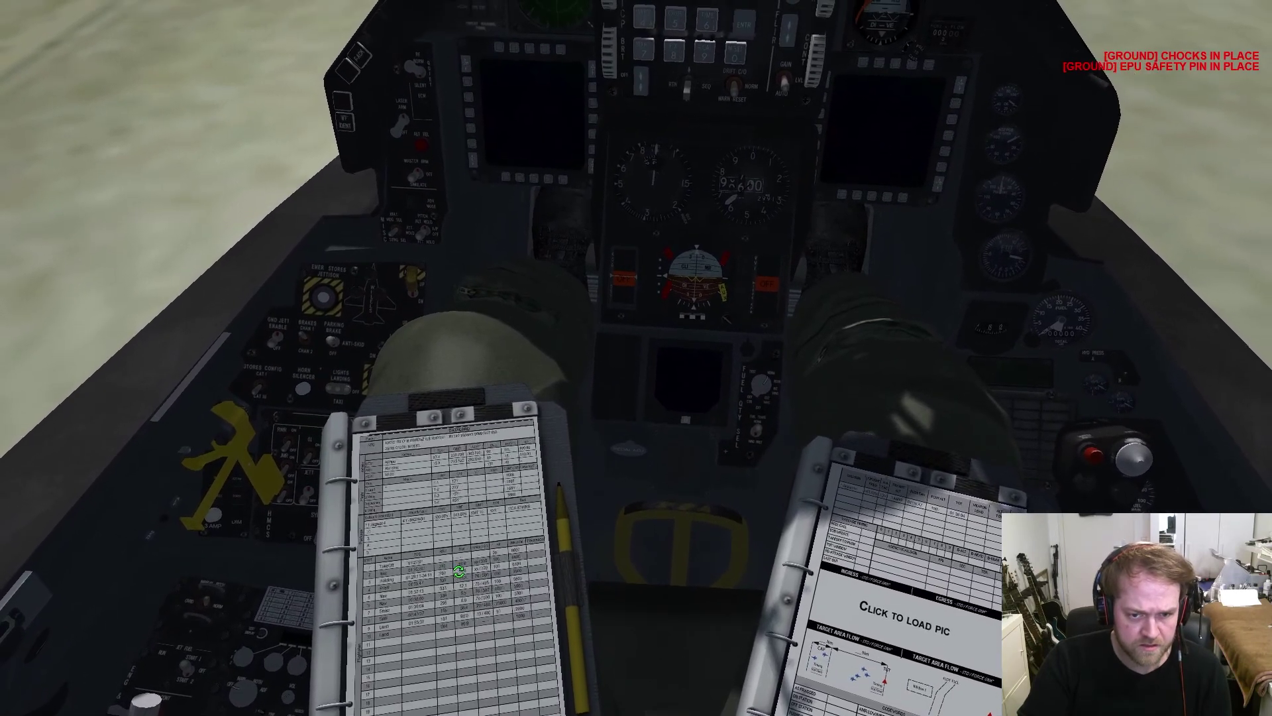